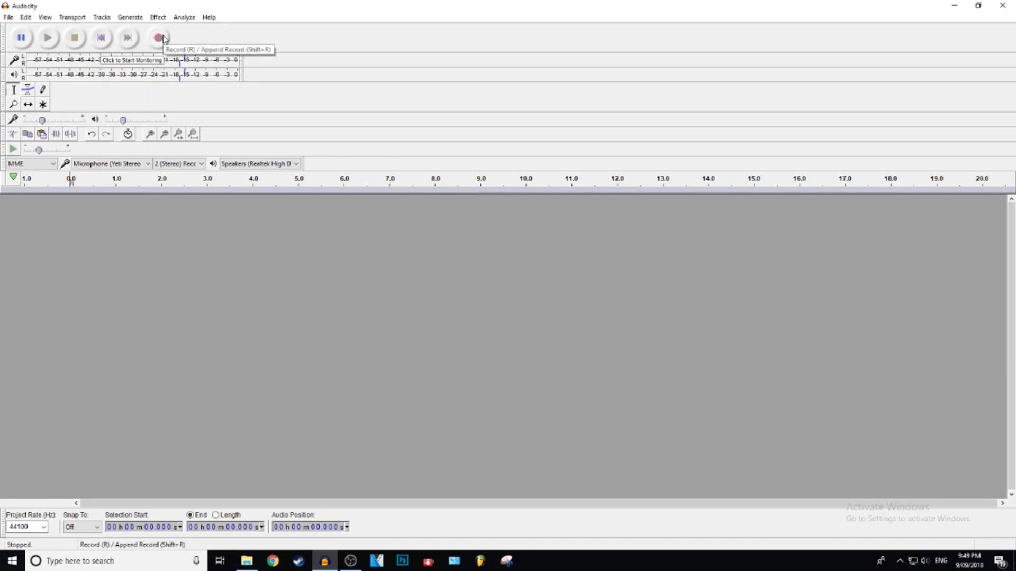
# Step: Record about eight seconds of stereo voice, then play it back from near the start
pyautogui.click(159, 38)
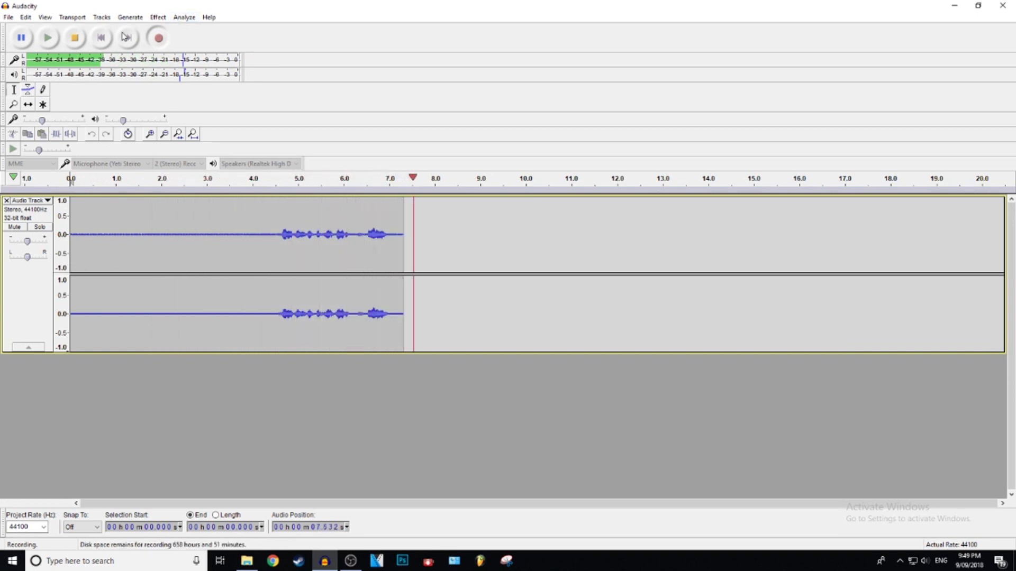
pyautogui.press('space')
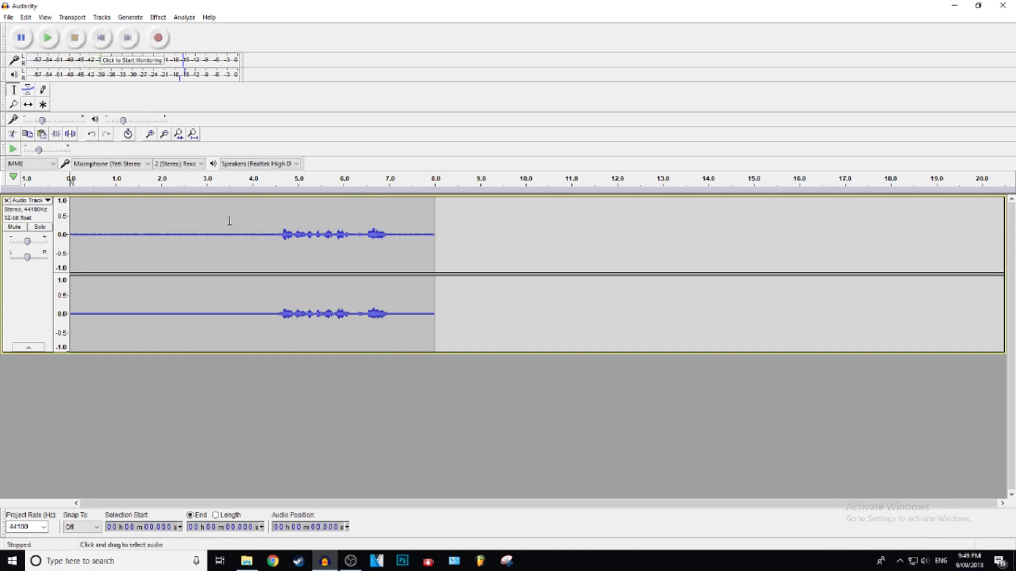
pyautogui.click(92, 218)
pyautogui.click(47, 37)
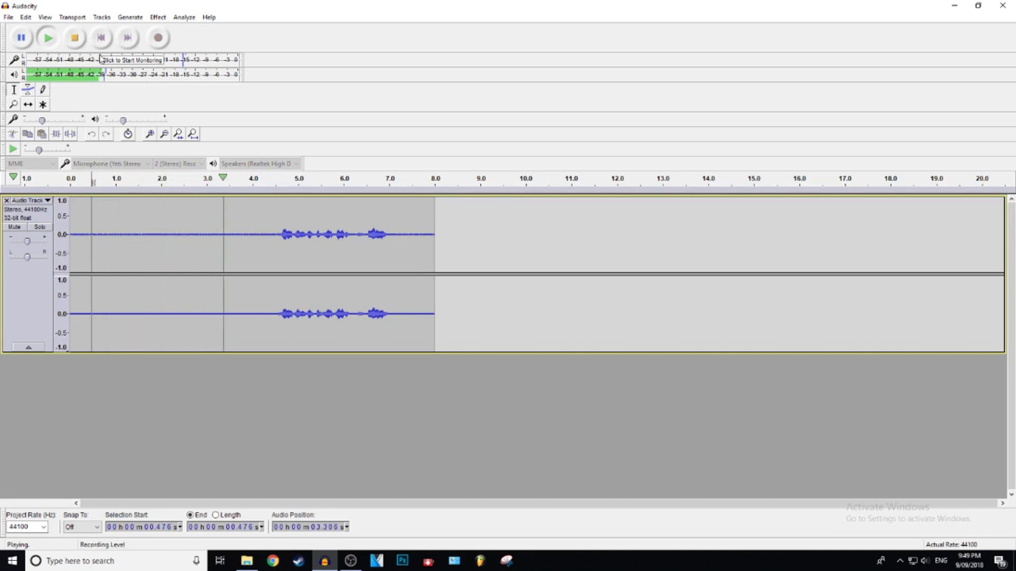
pyautogui.click(74, 37)
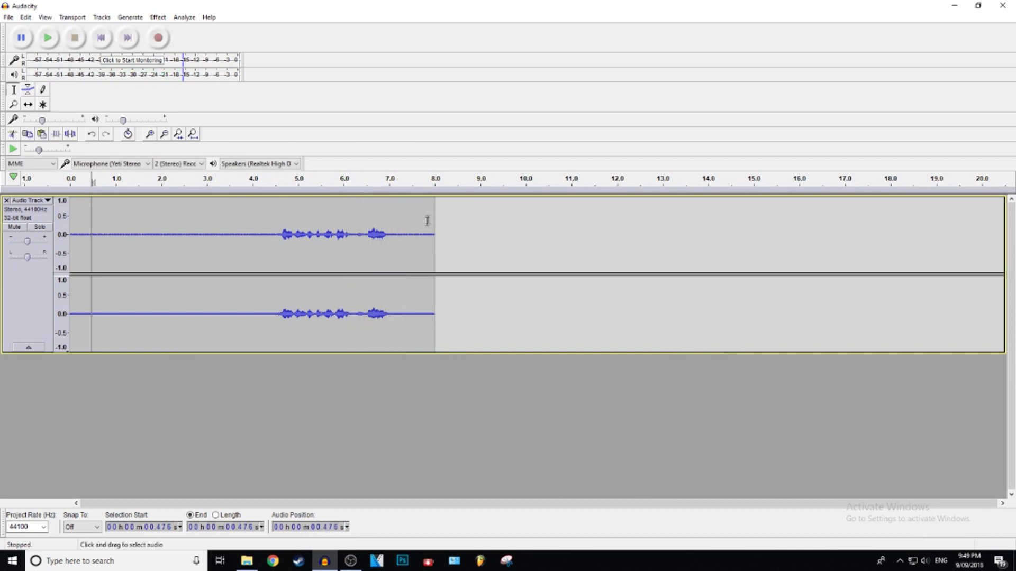
# Step: Capture a noise profile from a quiet stretch of background noise
pyautogui.moveTo(218, 225); pyautogui.dragTo(136, 232)
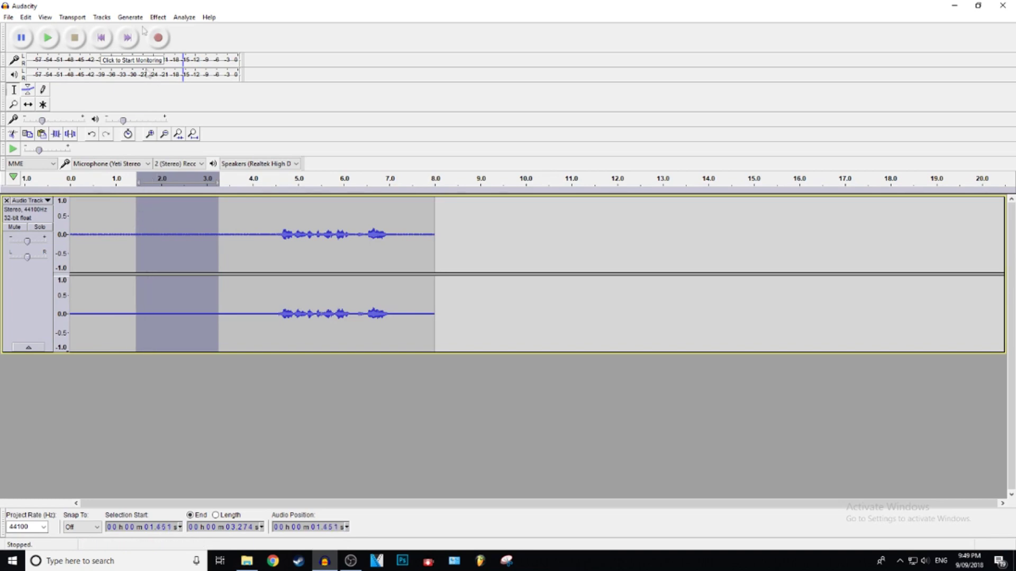
pyautogui.click(159, 19)
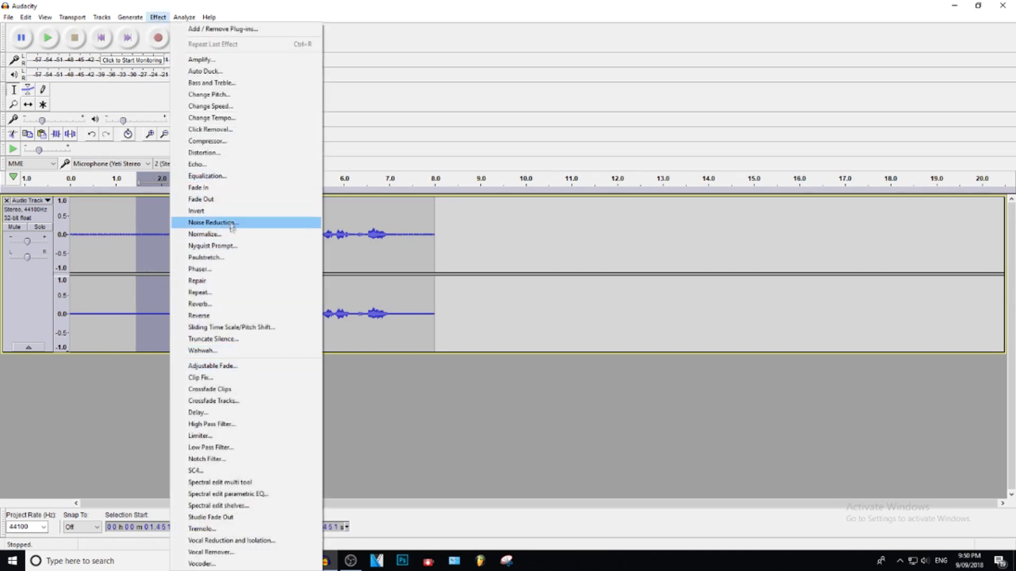
pyautogui.moveTo(184, 17)
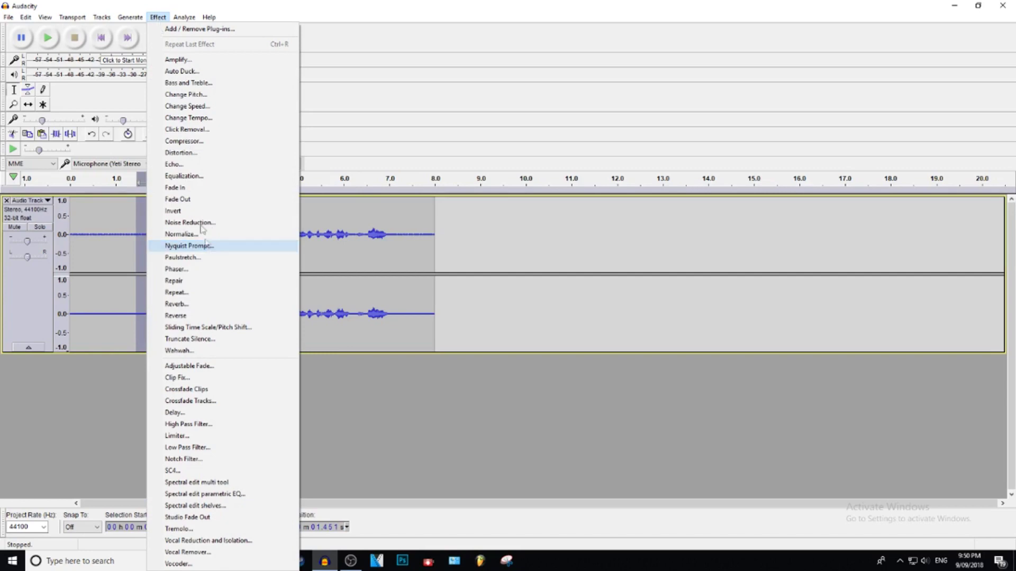
pyautogui.click(191, 223)
pyautogui.click(512, 226)
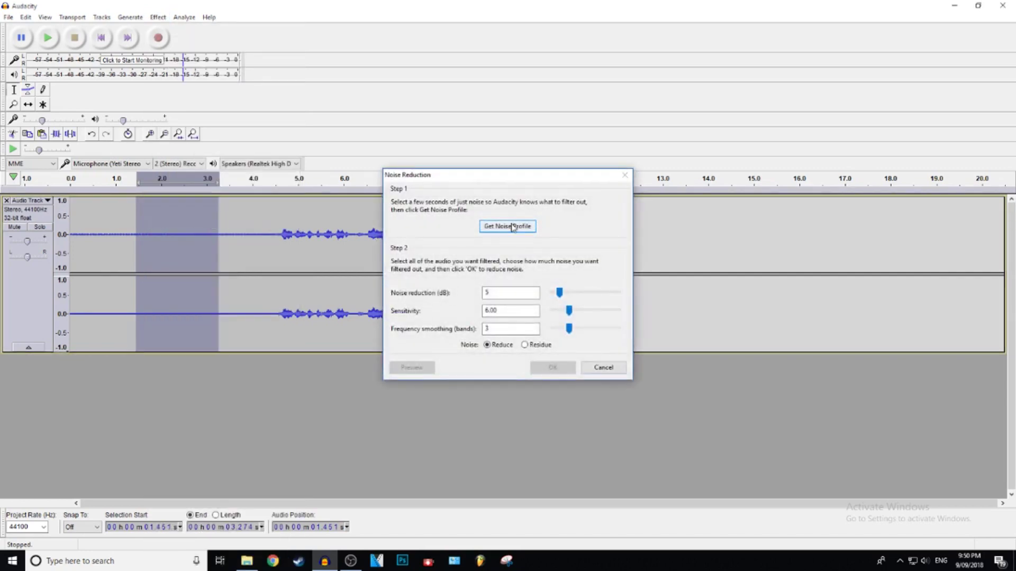
# Step: Apply 15 dB of Noise Reduction to the whole 0–8 s clip
pyautogui.moveTo(434, 219); pyautogui.dragTo(66, 227)
pyautogui.click(159, 18)
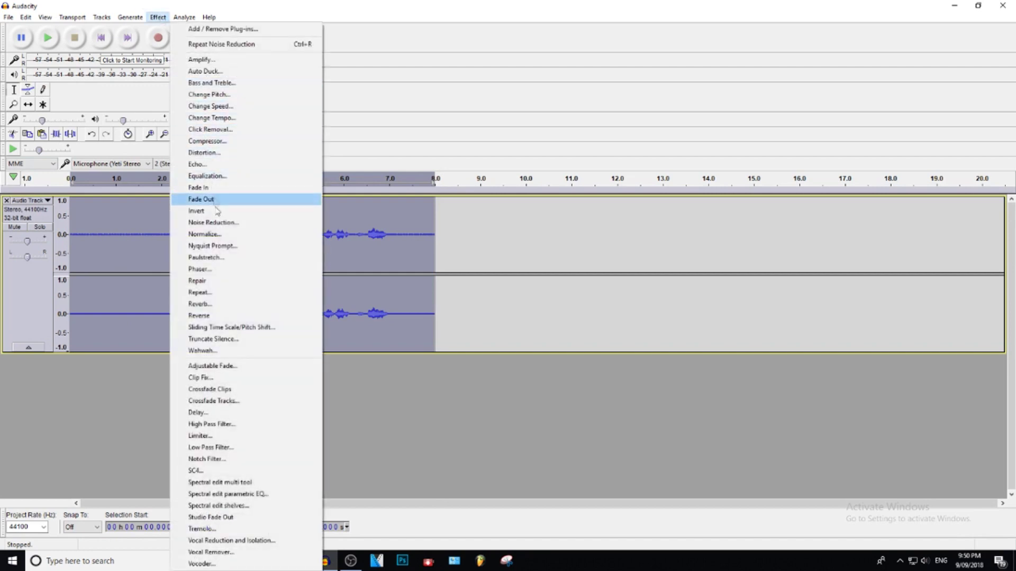
pyautogui.click(218, 223)
pyautogui.doubleClick(498, 298)
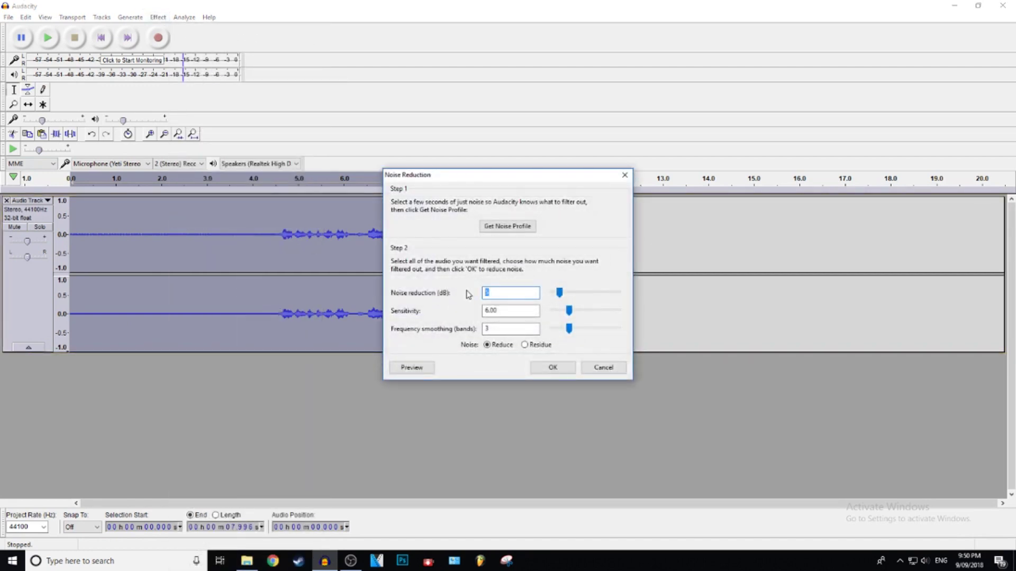
pyautogui.write('15')
pyautogui.click(553, 367)
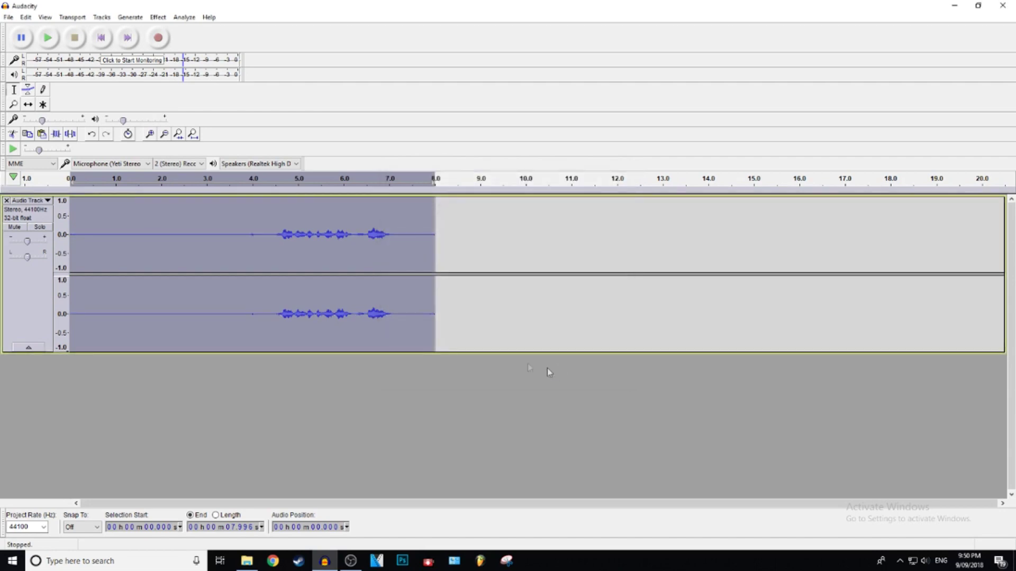
# Step: Audition the cleaned recording from several start points near the beginning
pyautogui.click(151, 225)
pyautogui.click(48, 38)
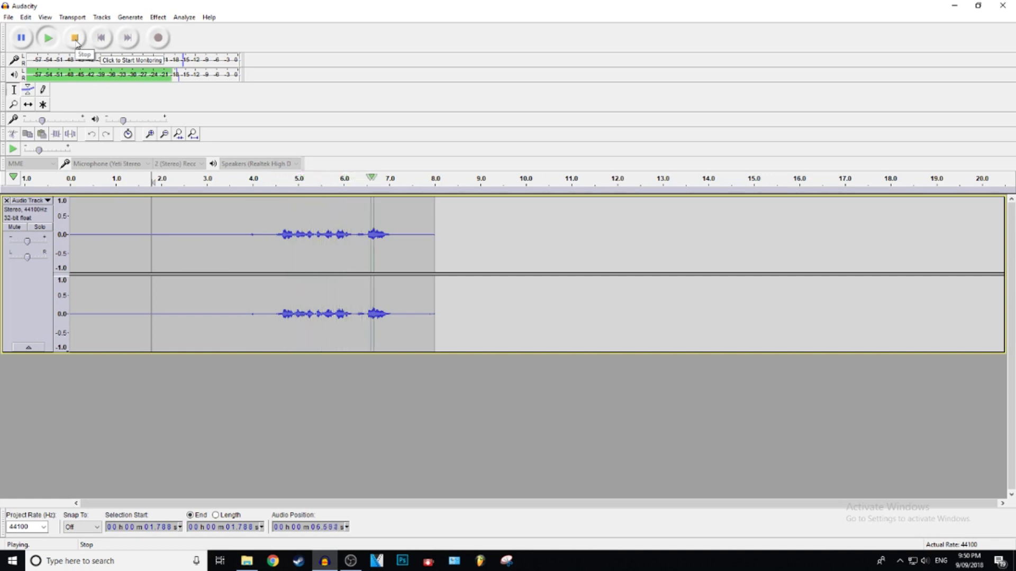
pyautogui.click(74, 37)
pyautogui.click(121, 230)
pyautogui.click(121, 230)
pyautogui.press('space')
pyautogui.press('space')
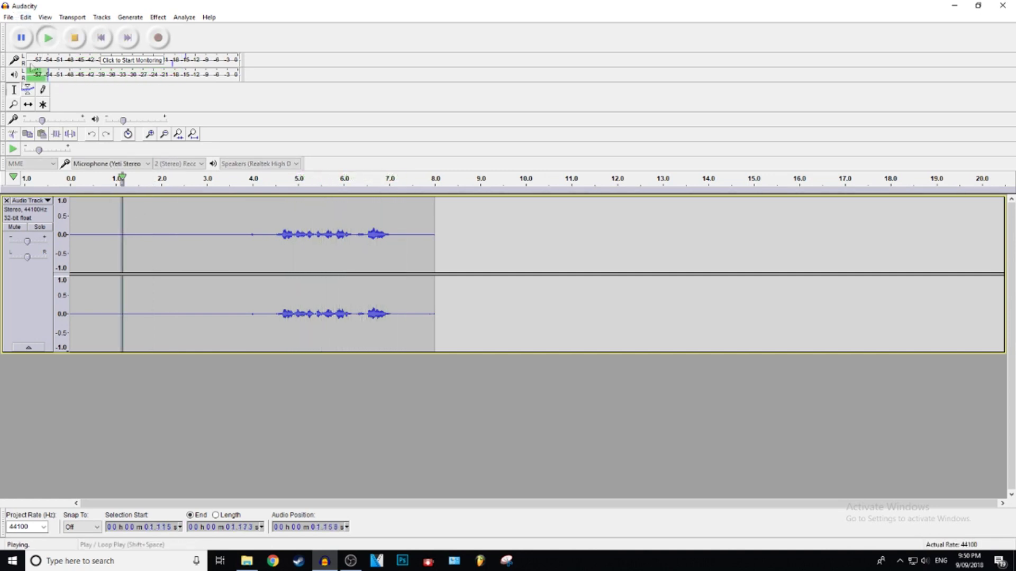
pyautogui.click(48, 38)
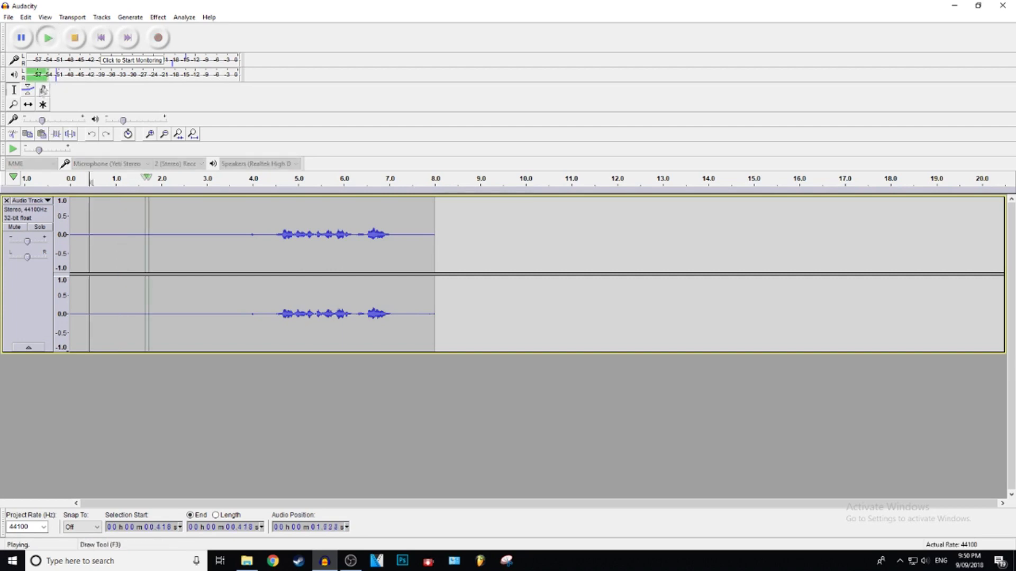
pyautogui.click(73, 41)
# Step: Select the entire clip from start to end
pyautogui.moveTo(181, 312); pyautogui.dragTo(154, 312)
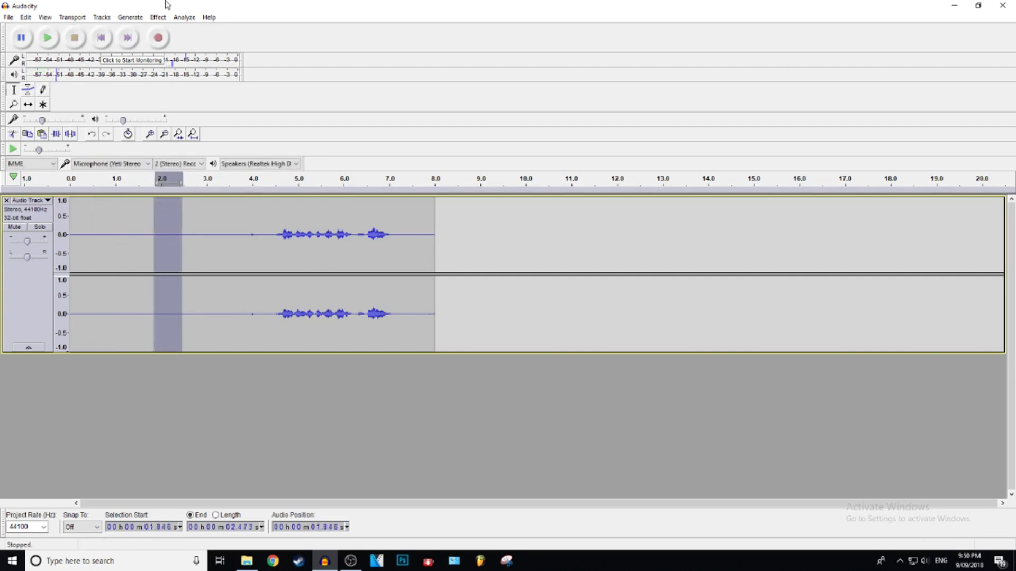
pyautogui.click(158, 17)
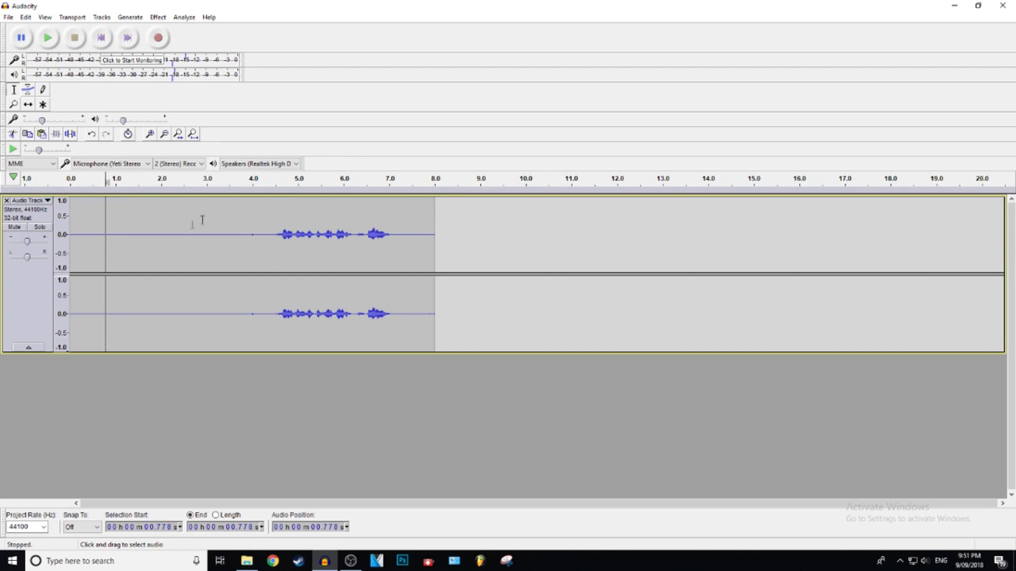
pyautogui.click(207, 220)
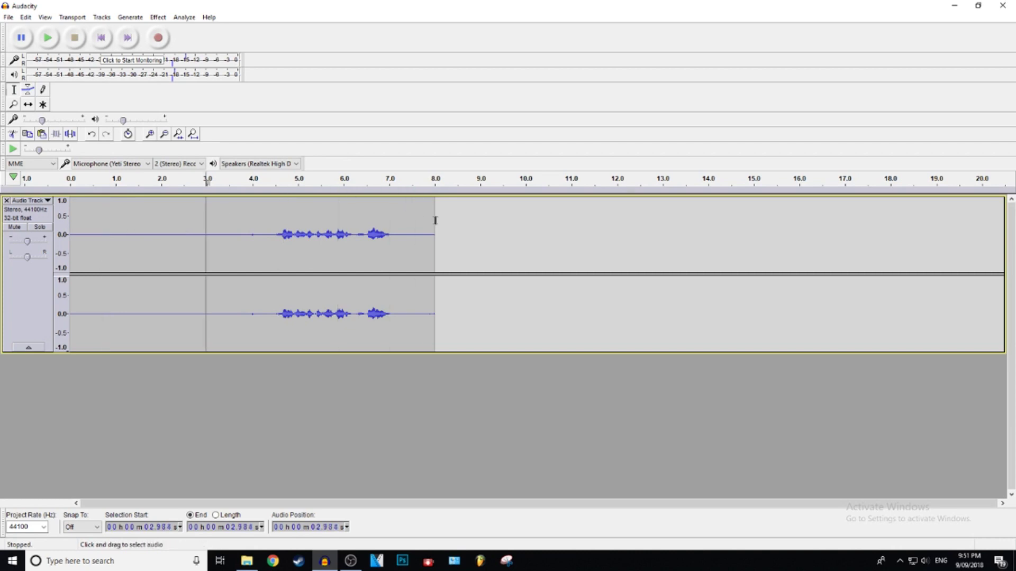
pyautogui.click(223, 284)
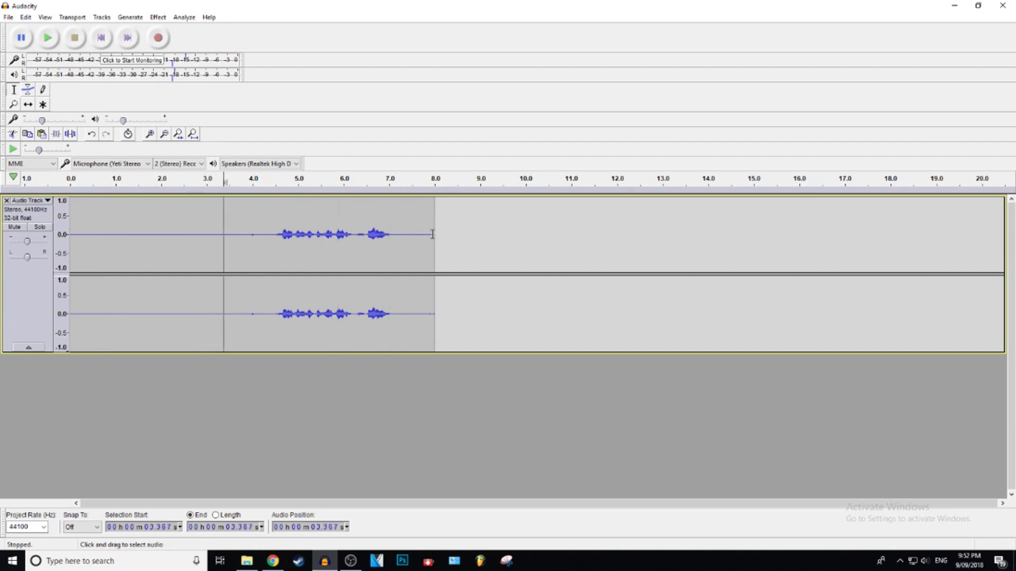
pyautogui.moveTo(435, 232); pyautogui.dragTo(66, 233)
# Step: Compress the clip with a -15 dB threshold, 2:1 ratio and make-up gain
pyautogui.click(158, 17)
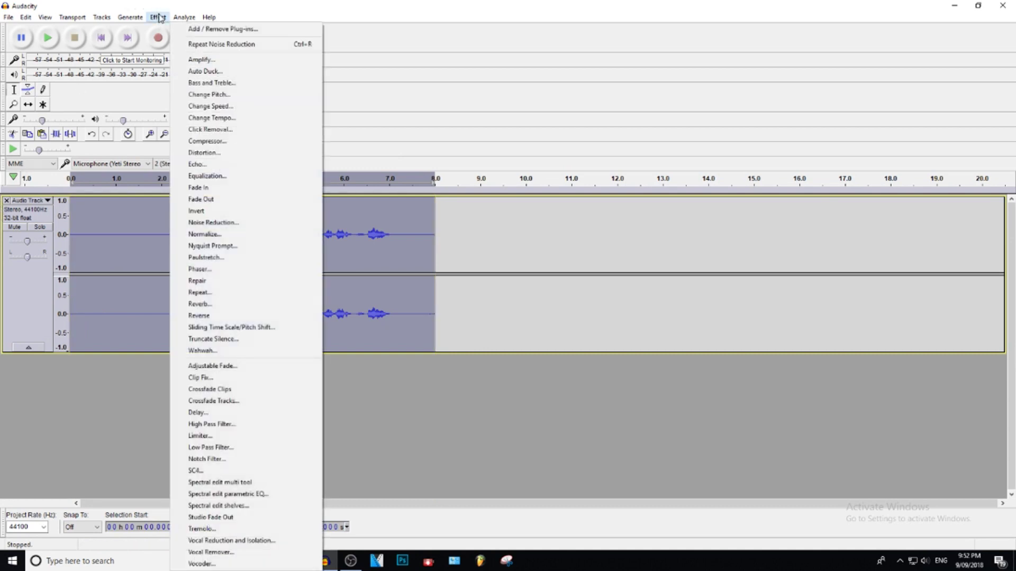
pyautogui.click(233, 142)
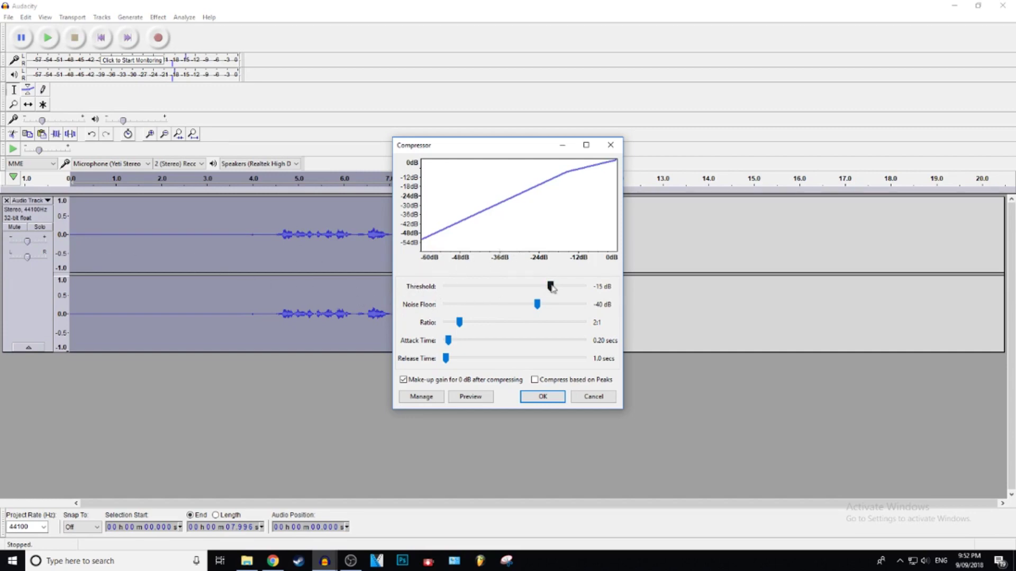
pyautogui.click(538, 398)
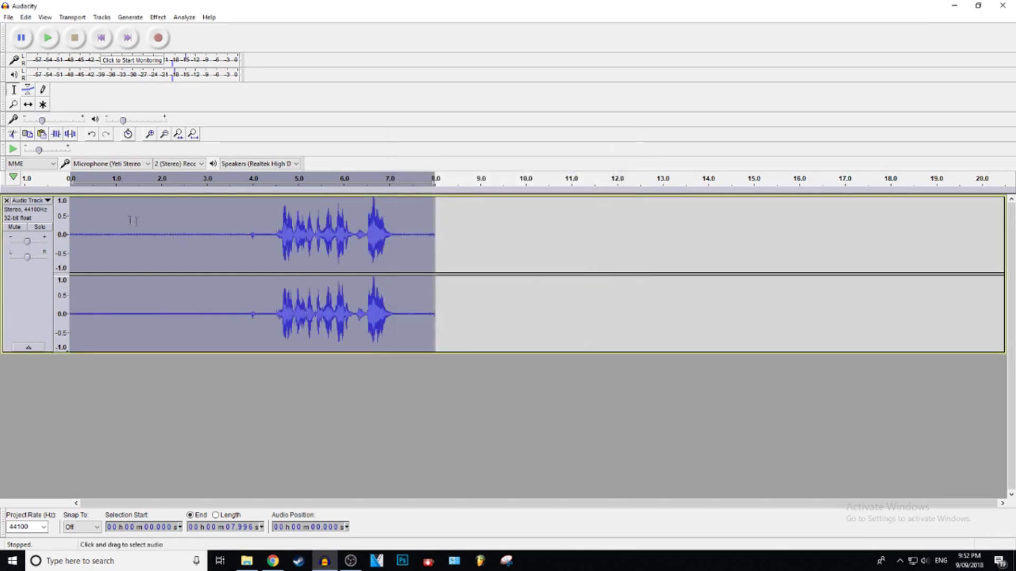
pyautogui.click(147, 221)
pyautogui.click(47, 37)
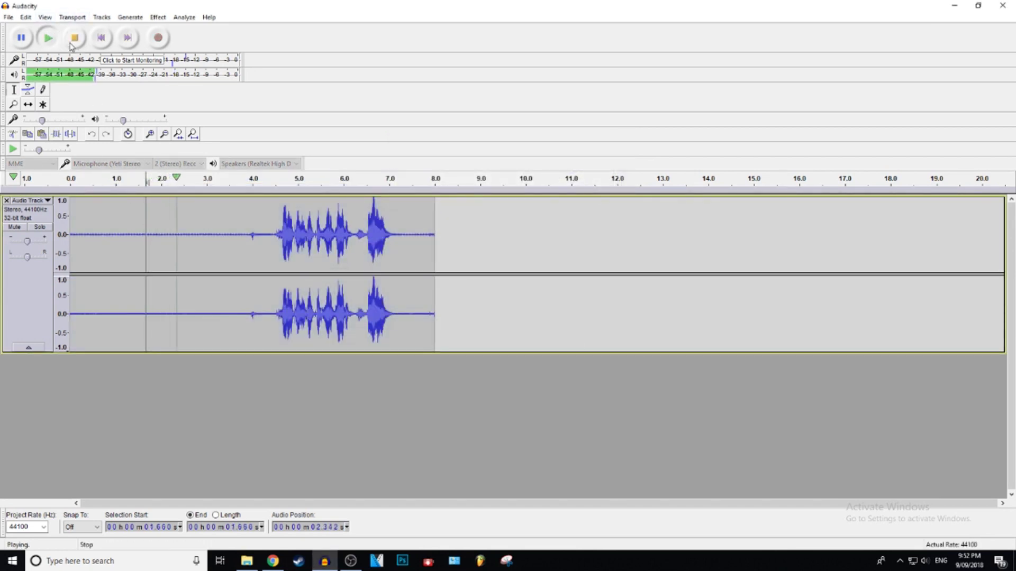
pyautogui.click(75, 38)
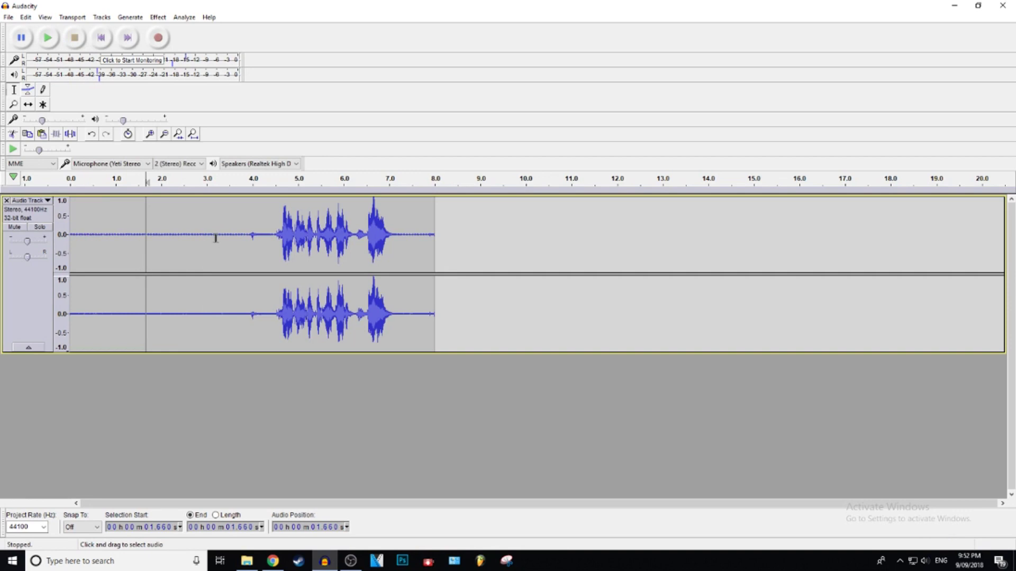
pyautogui.moveTo(206, 231); pyautogui.dragTo(151, 225)
pyautogui.click(157, 17)
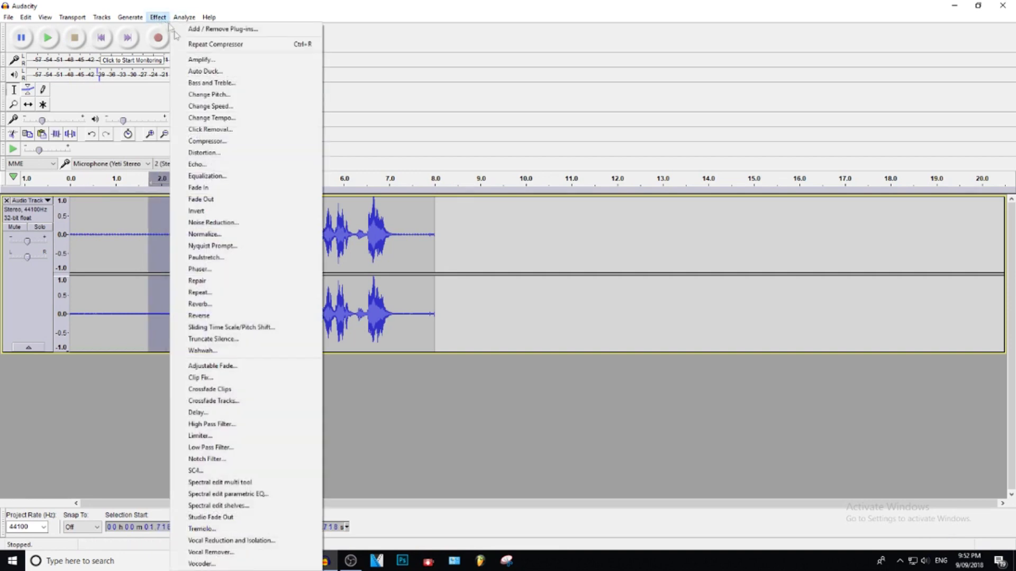
pyautogui.click(220, 211)
pyautogui.click(238, 223)
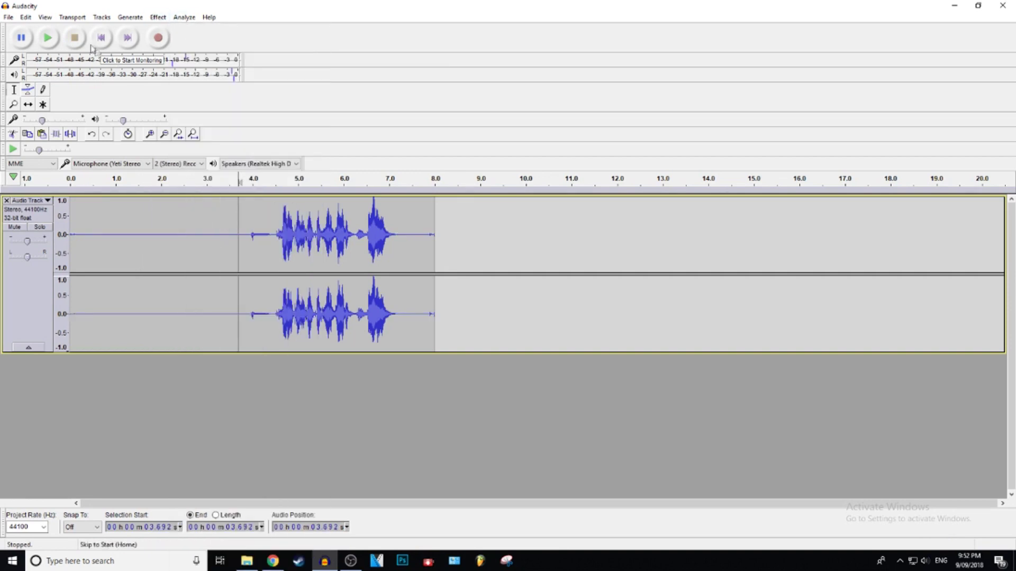
pyautogui.click(49, 38)
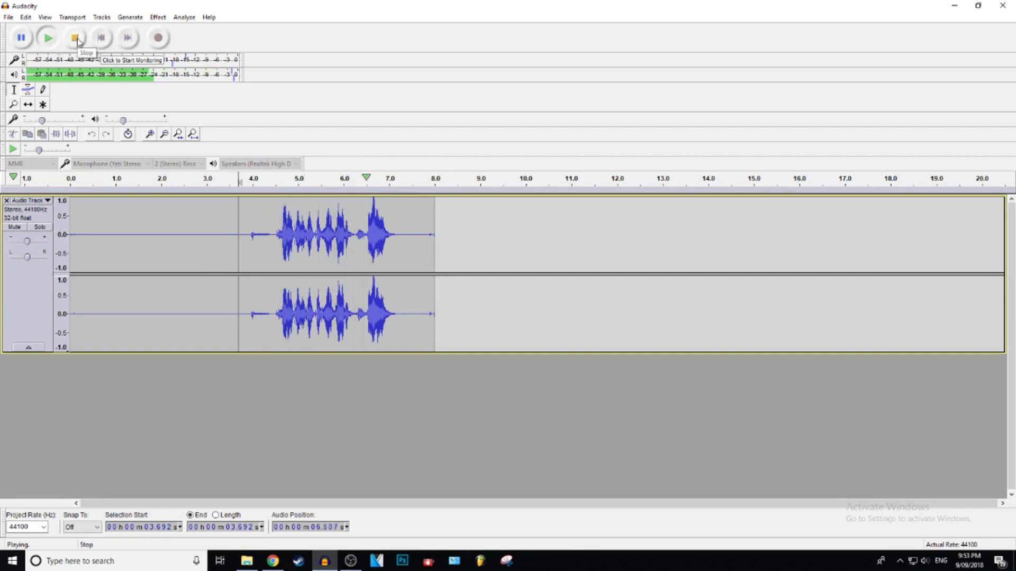
pyautogui.click(76, 39)
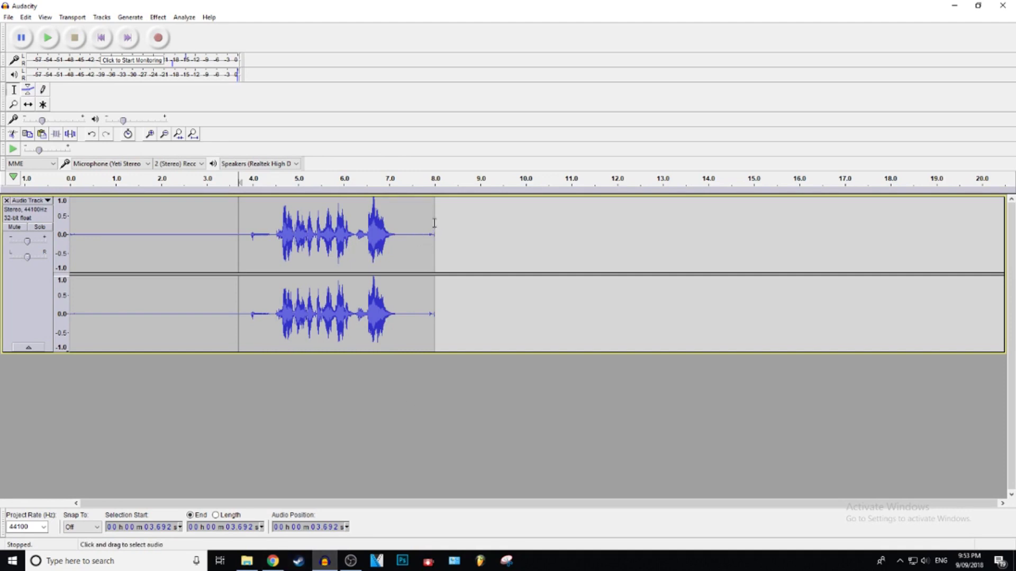
pyautogui.moveTo(434, 221); pyautogui.dragTo(68, 222)
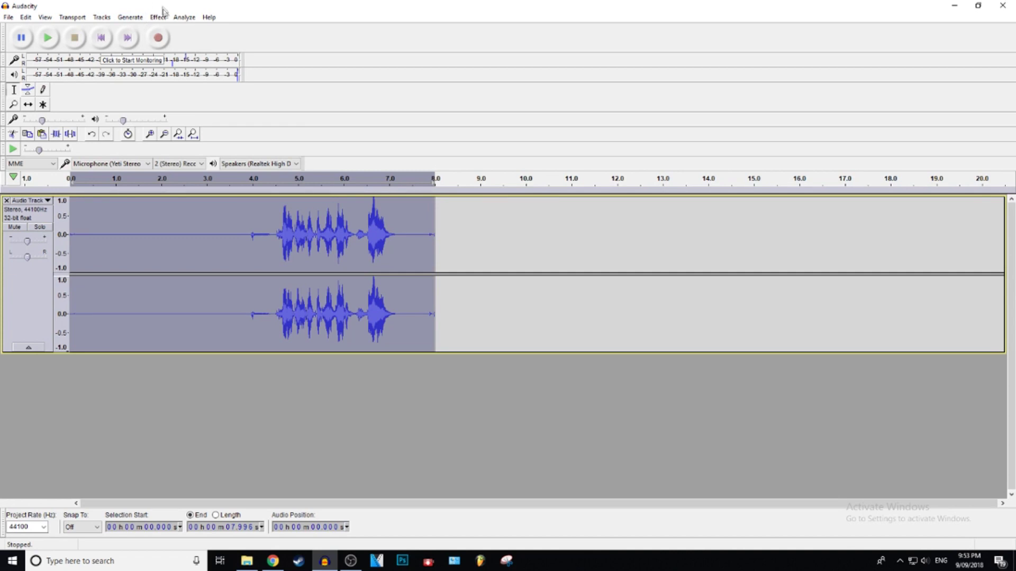
# Step: Apply the Bass Boost EQ curve, extended to 12 dB below about 80 Hz
pyautogui.click(158, 18)
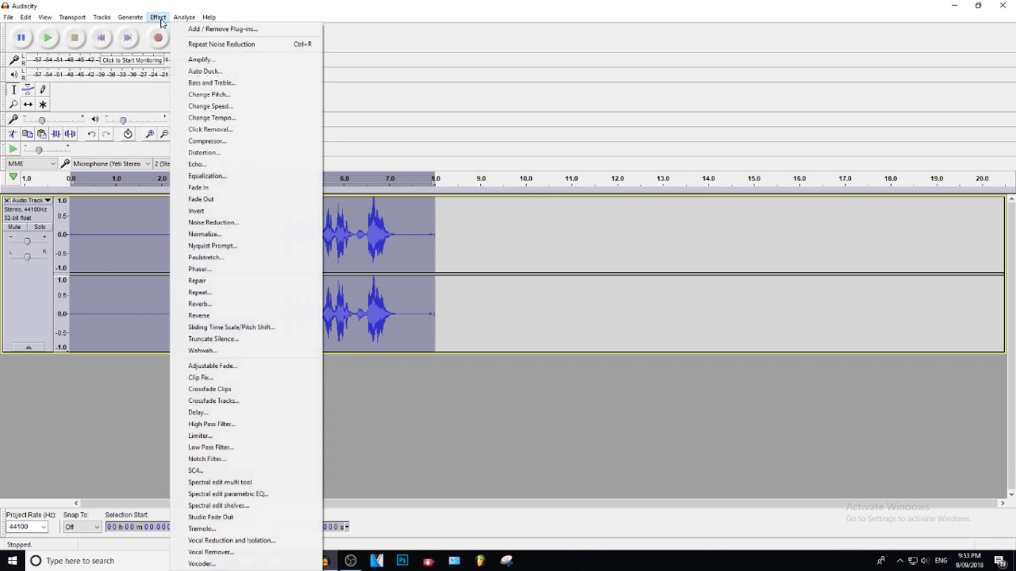
pyautogui.click(260, 179)
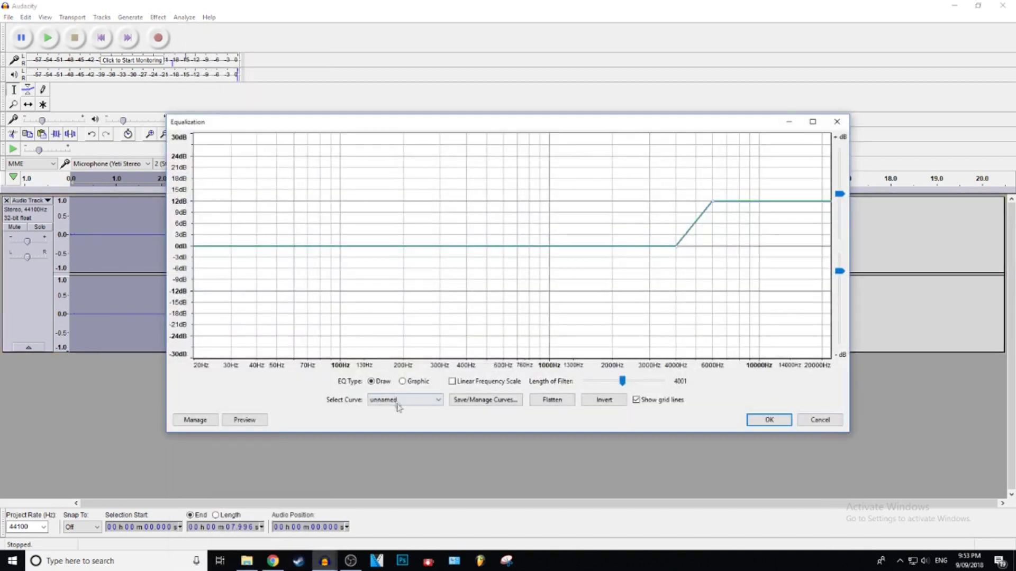
pyautogui.click(394, 401)
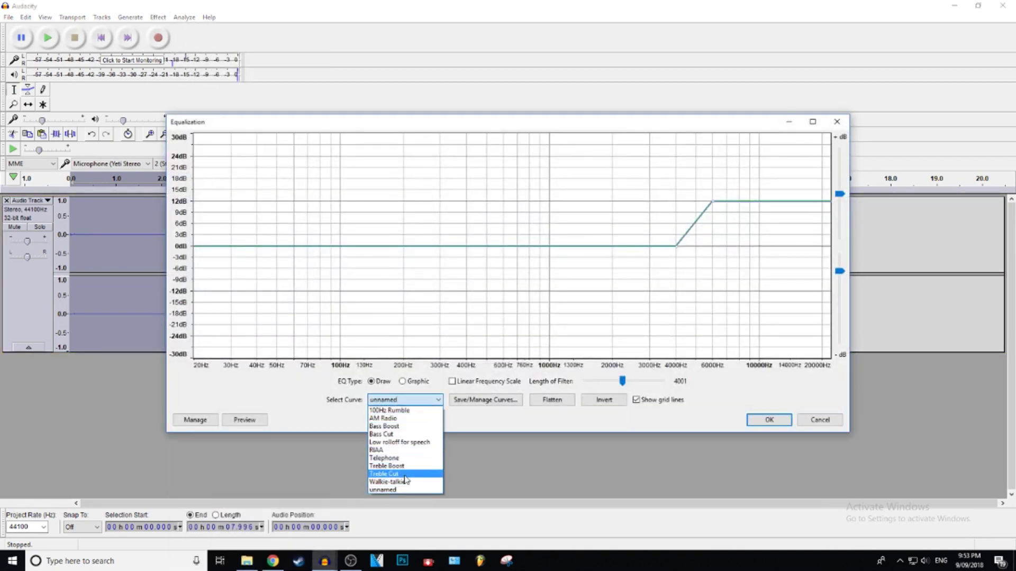
pyautogui.click(397, 422)
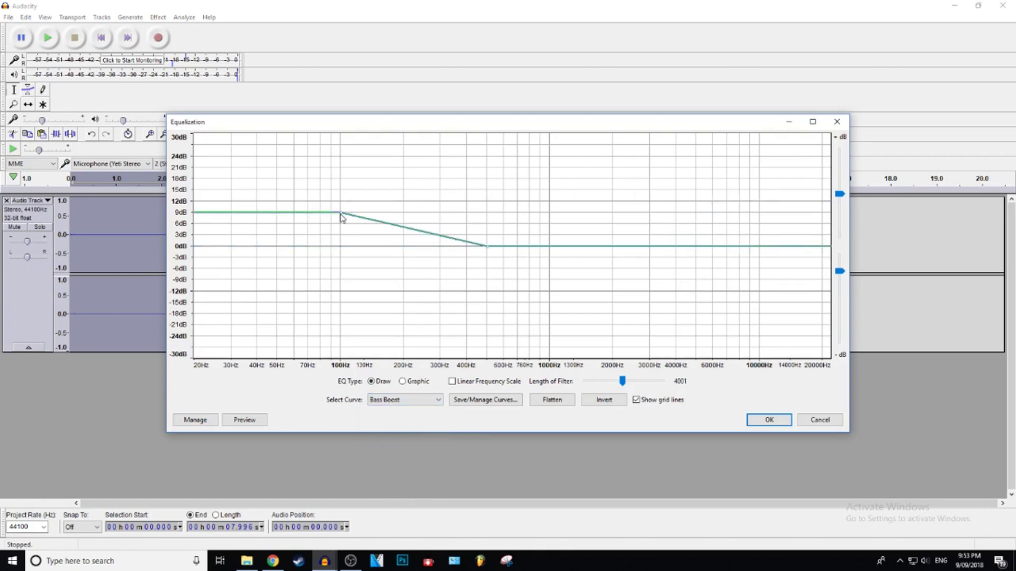
pyautogui.moveTo(340, 213); pyautogui.dragTo(319, 201)
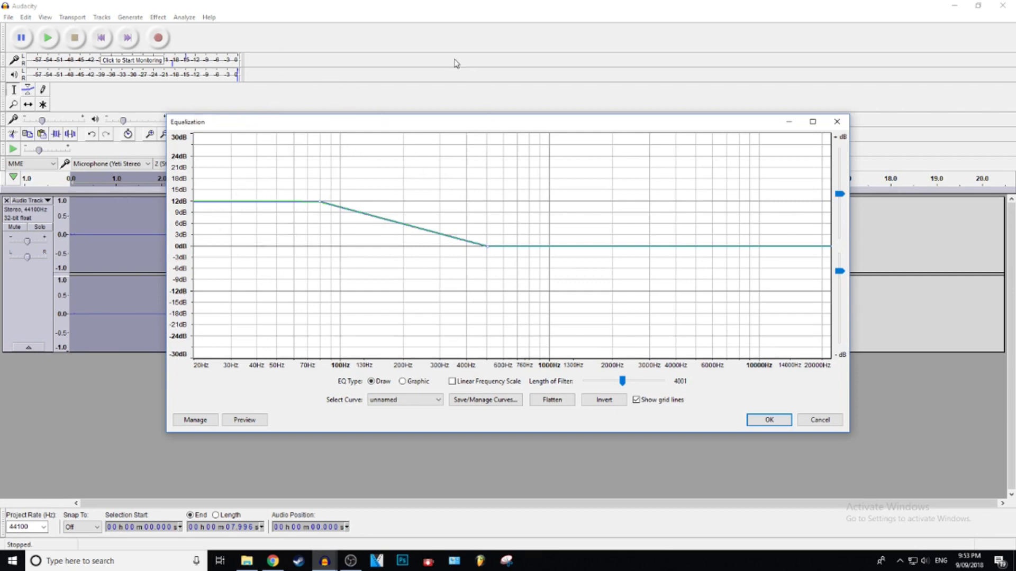
pyautogui.click(769, 420)
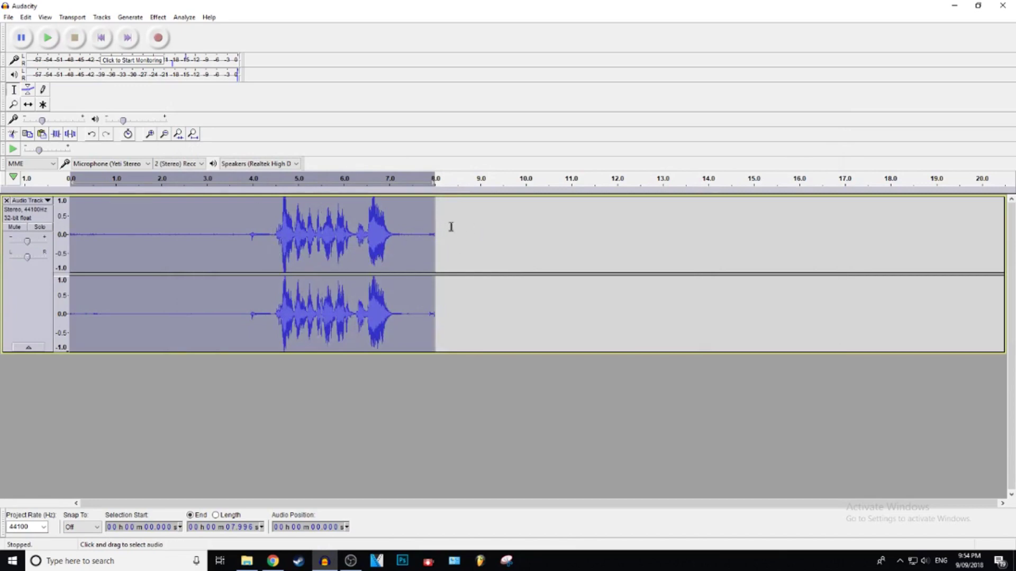
# Step: Apply a Treble Boost EQ curve to the whole clip, shifted to a 12 dB shelf above 7 kHz
pyautogui.moveTo(435, 228); pyautogui.dragTo(2, 241)
pyautogui.click(157, 17)
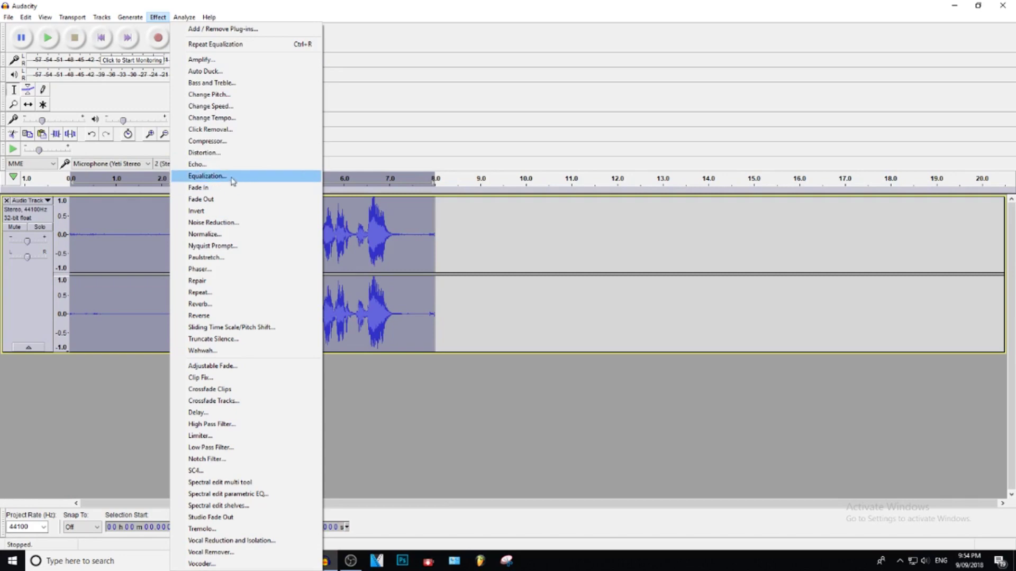
pyautogui.click(233, 182)
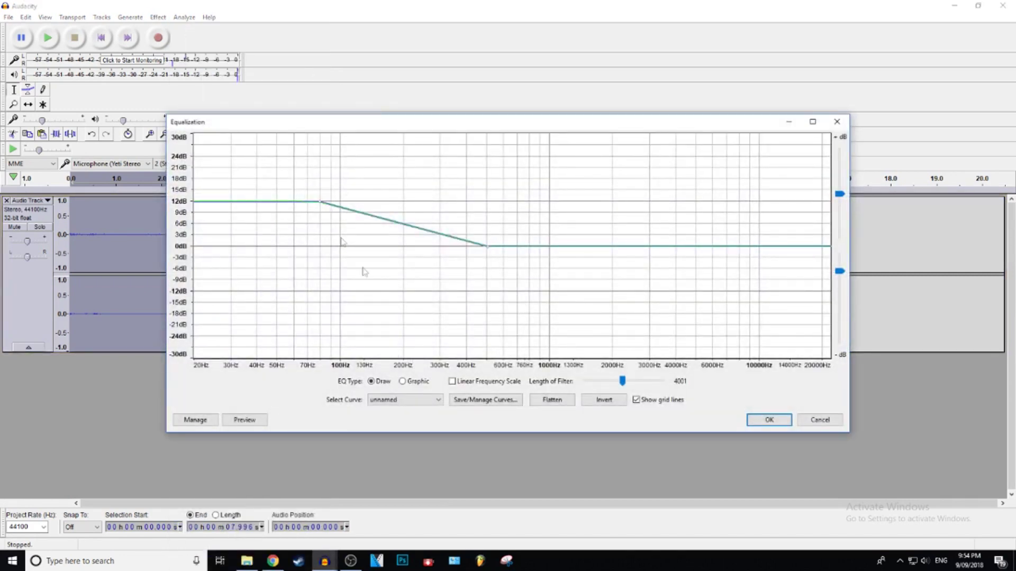
pyautogui.click(411, 400)
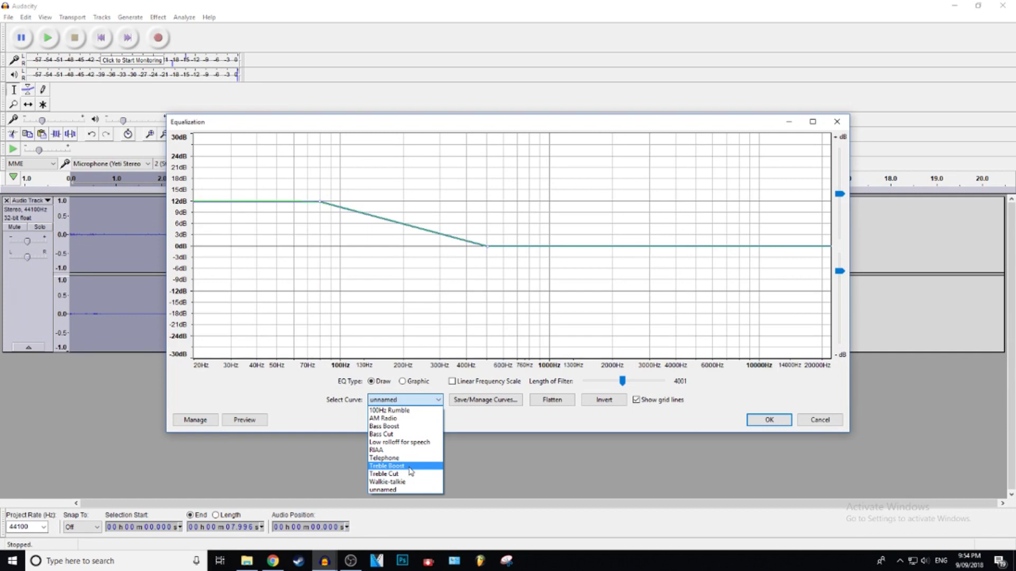
pyautogui.click(411, 466)
pyautogui.moveTo(697, 211); pyautogui.dragTo(729, 207)
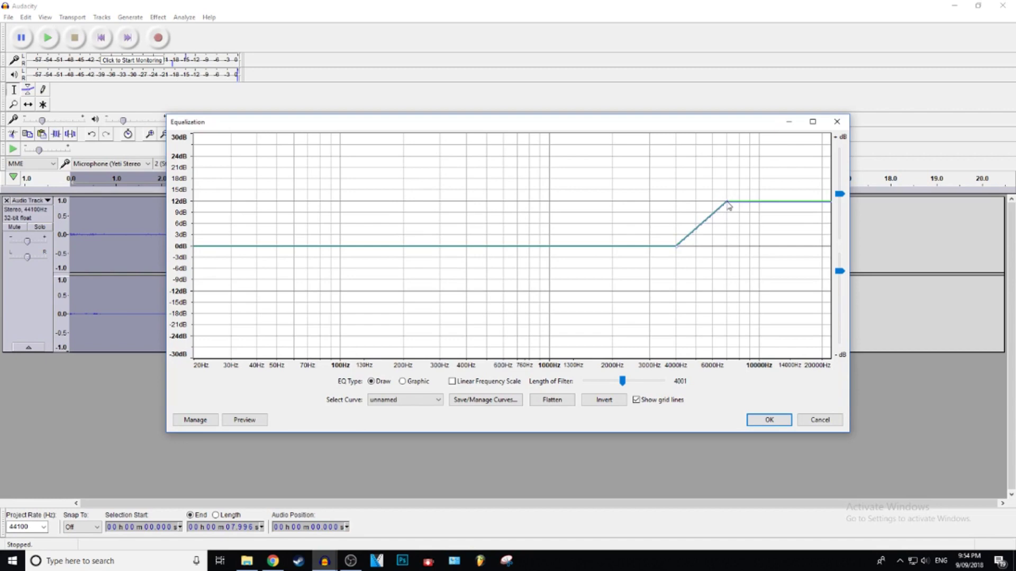
pyautogui.click(769, 420)
pyautogui.click(241, 218)
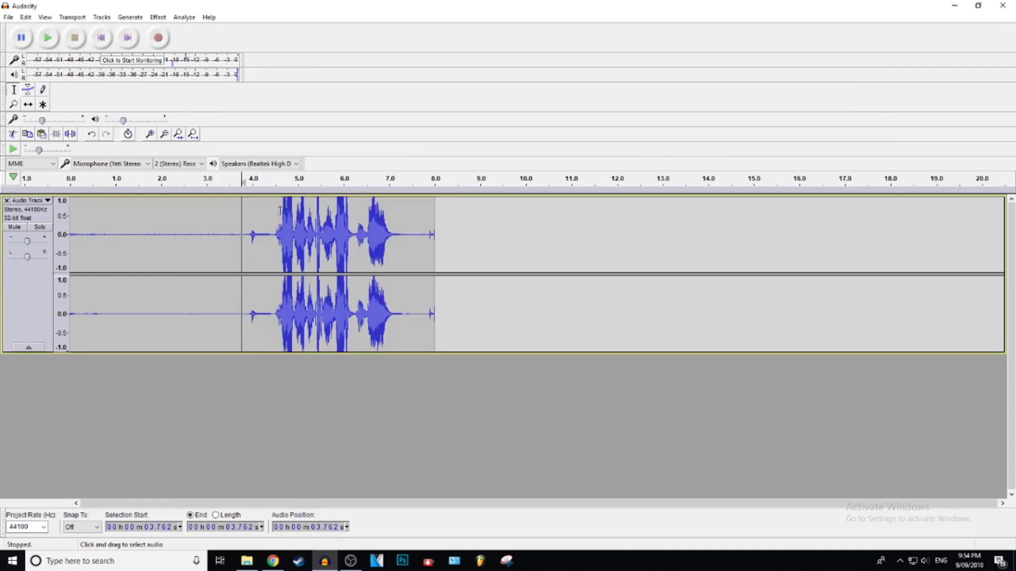
# Step: Check positions around 4.7–5.9 s, then select the full 0–7.996 s clip
pyautogui.click(298, 229)
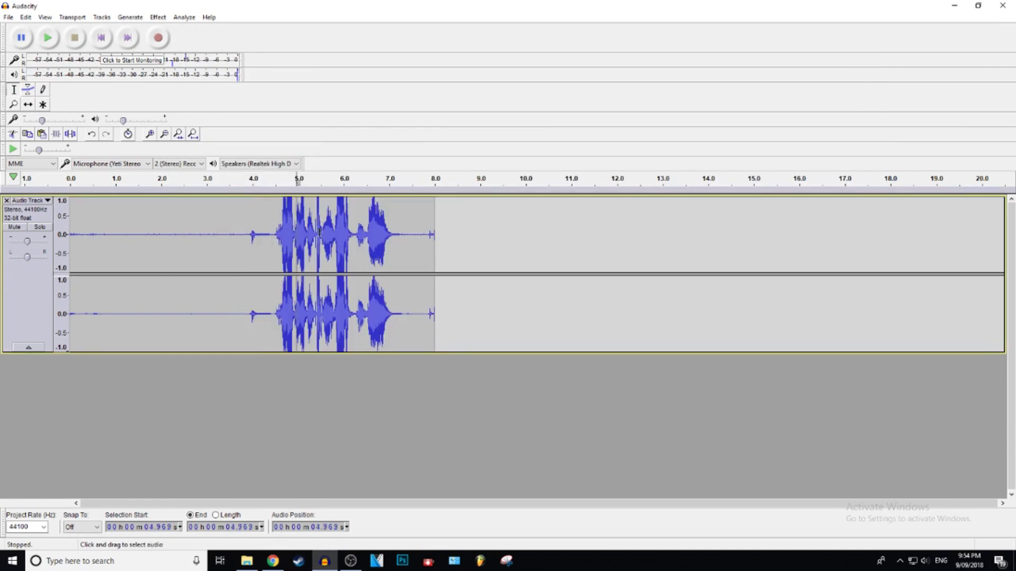
pyautogui.click(342, 228)
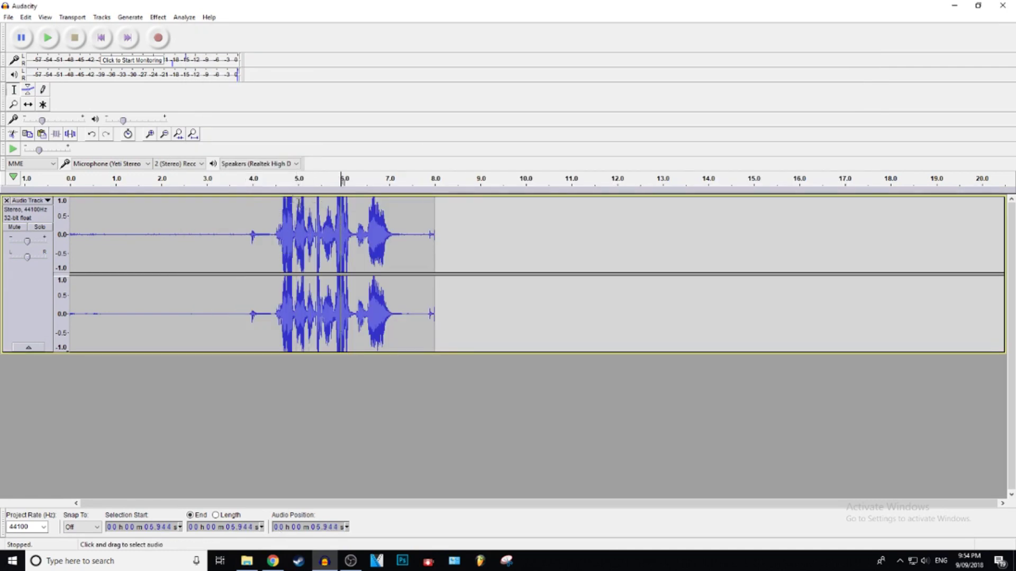
pyautogui.click(286, 212)
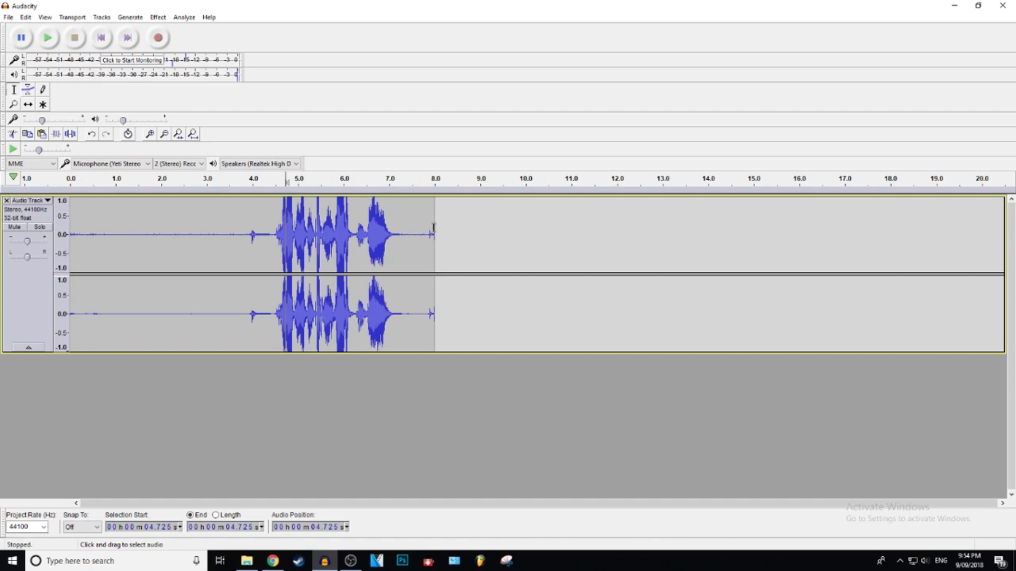
pyautogui.moveTo(434, 226); pyautogui.dragTo(66, 232)
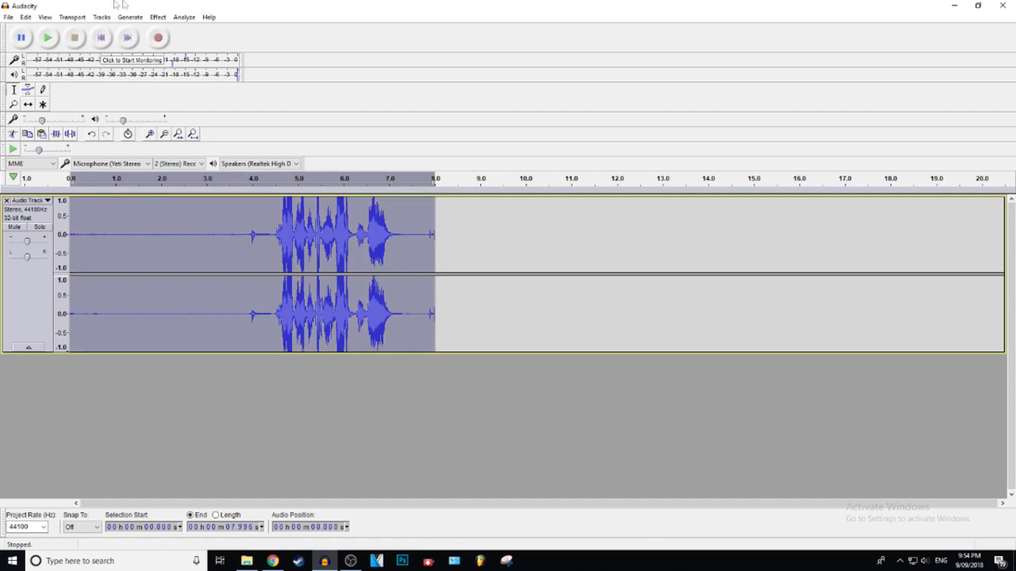
pyautogui.click(158, 17)
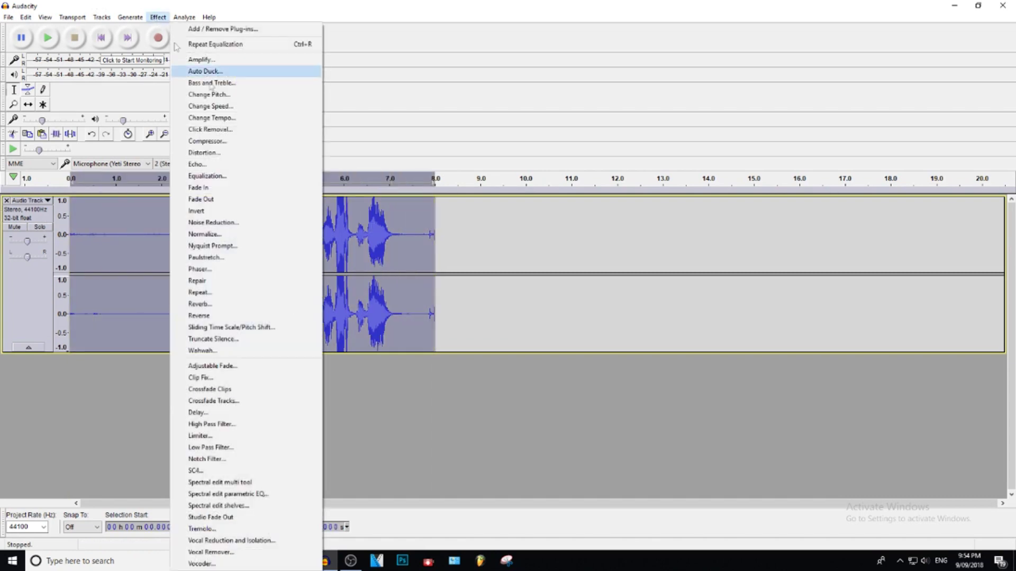
# Step: Apply a Hard Limit limiter at -4.00 dB to the whole clip
pyautogui.click(221, 437)
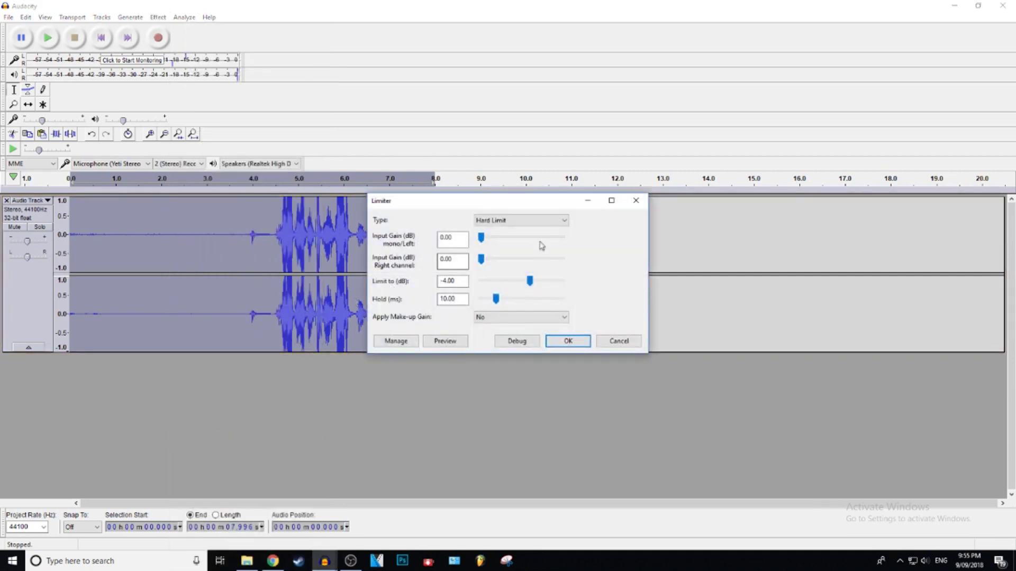
pyautogui.click(535, 222)
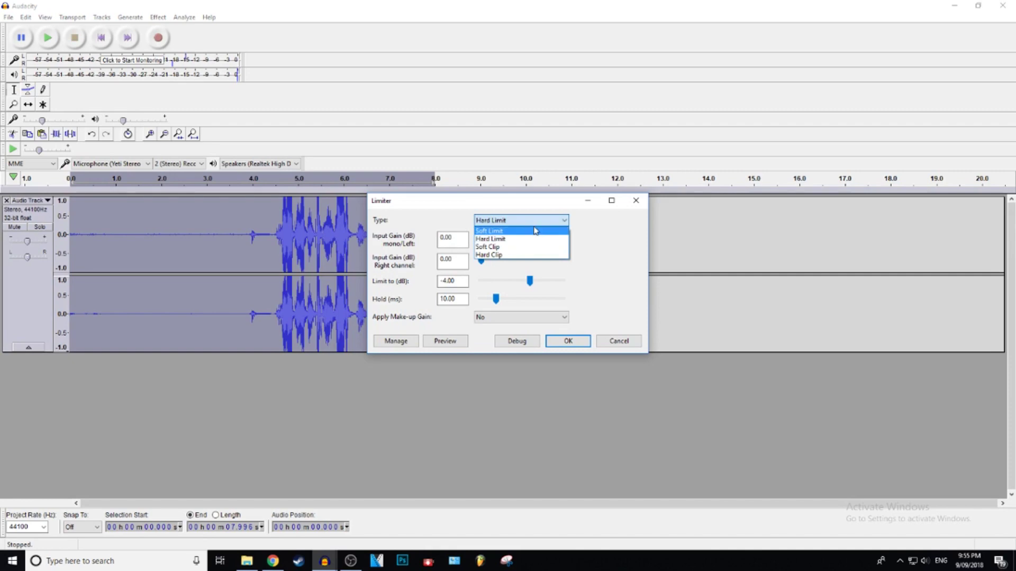
pyautogui.click(508, 239)
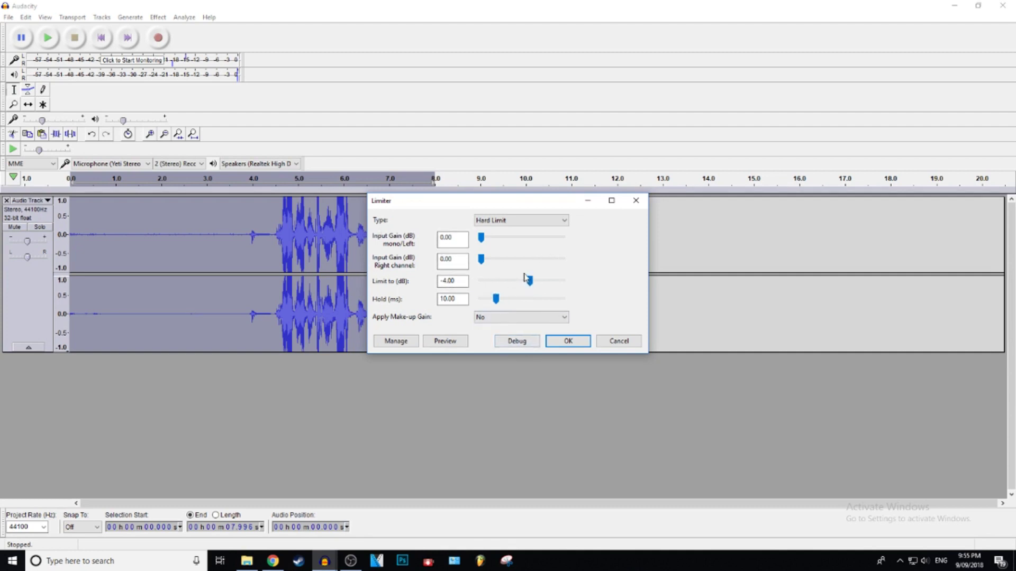
pyautogui.click(582, 346)
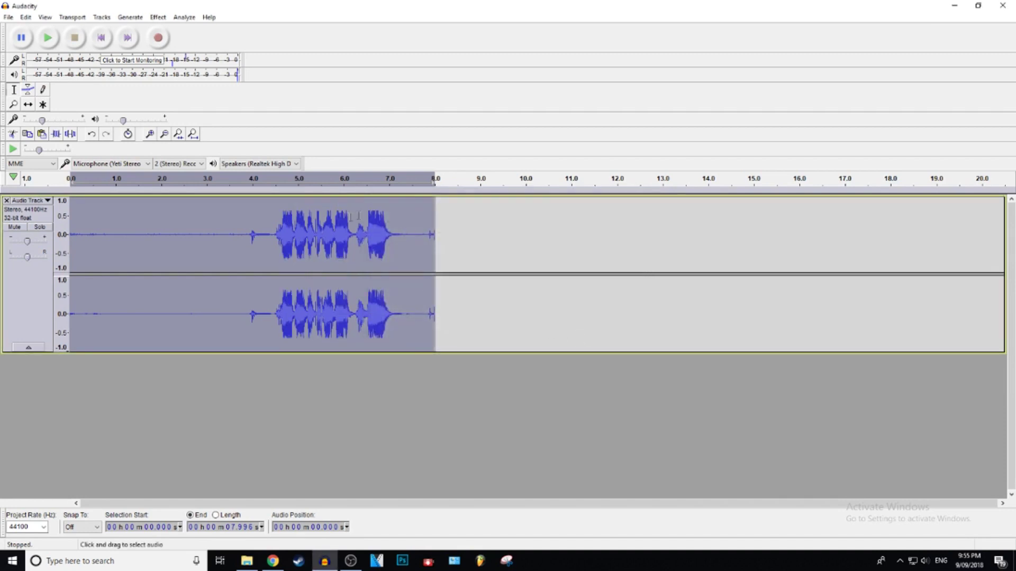
pyautogui.click(254, 234)
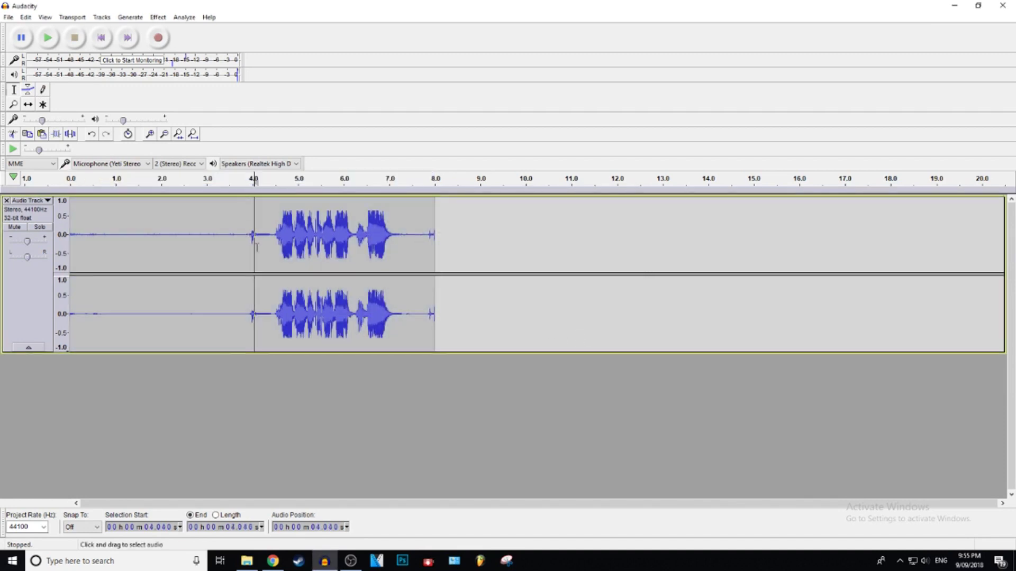
pyautogui.click(176, 234)
pyautogui.click(213, 233)
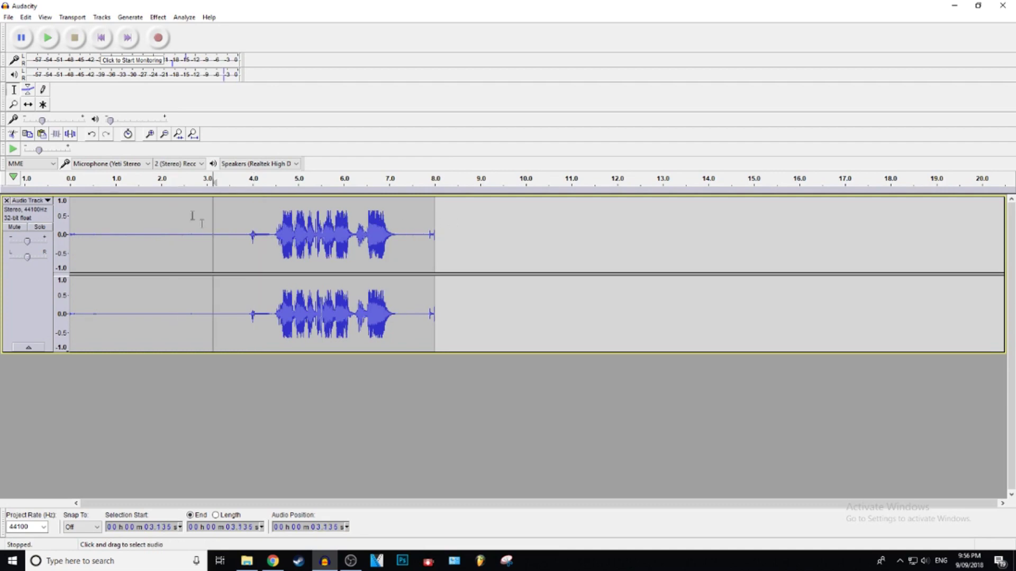
pyautogui.click(116, 180)
pyautogui.click(99, 233)
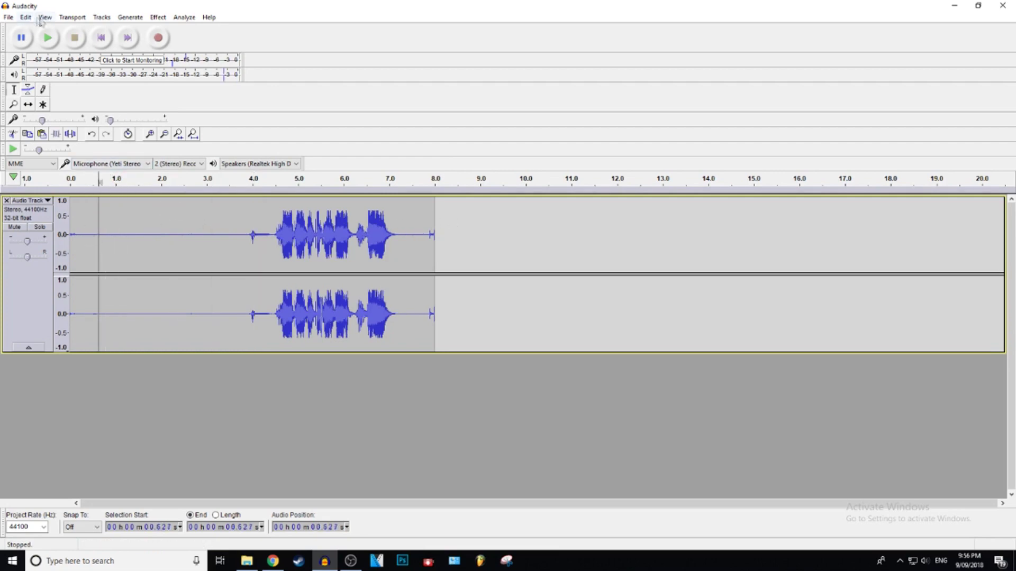
pyautogui.click(76, 38)
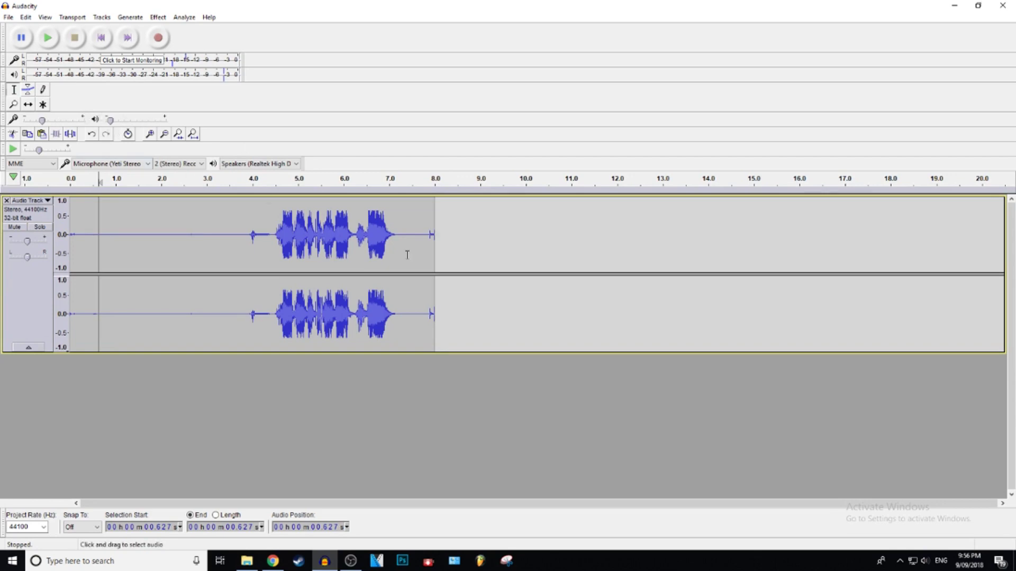
pyautogui.hotkey('ctrl', 'a')
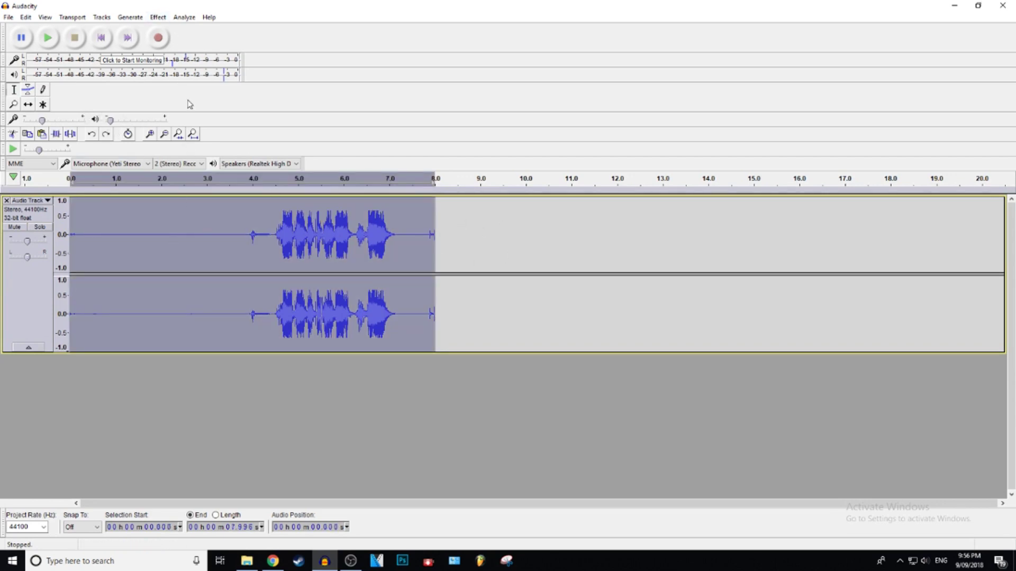
# Step: Normalize the clip to -1.0 dB maximum amplitude with DC offset removed
pyautogui.click(161, 19)
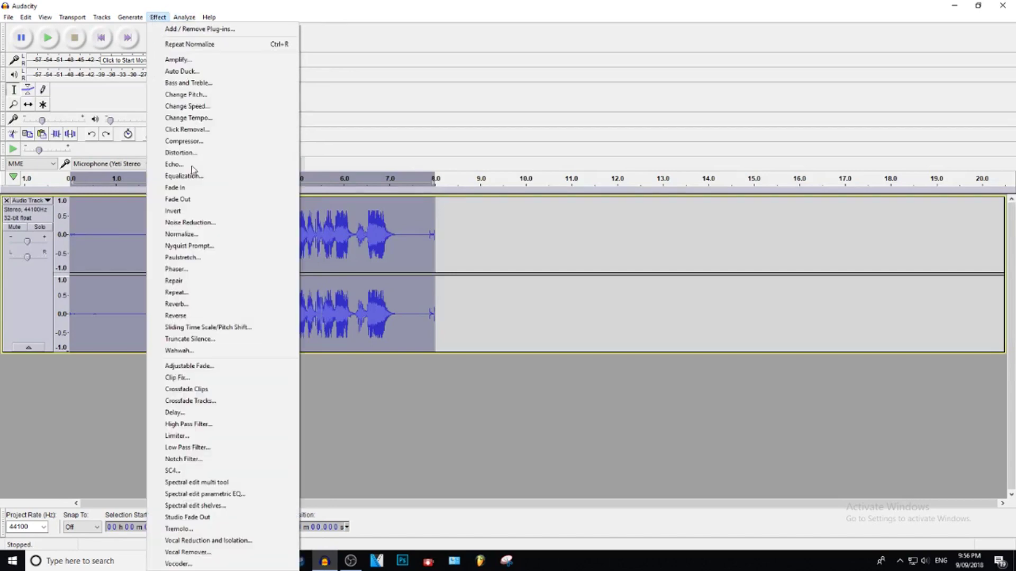
pyautogui.click(195, 235)
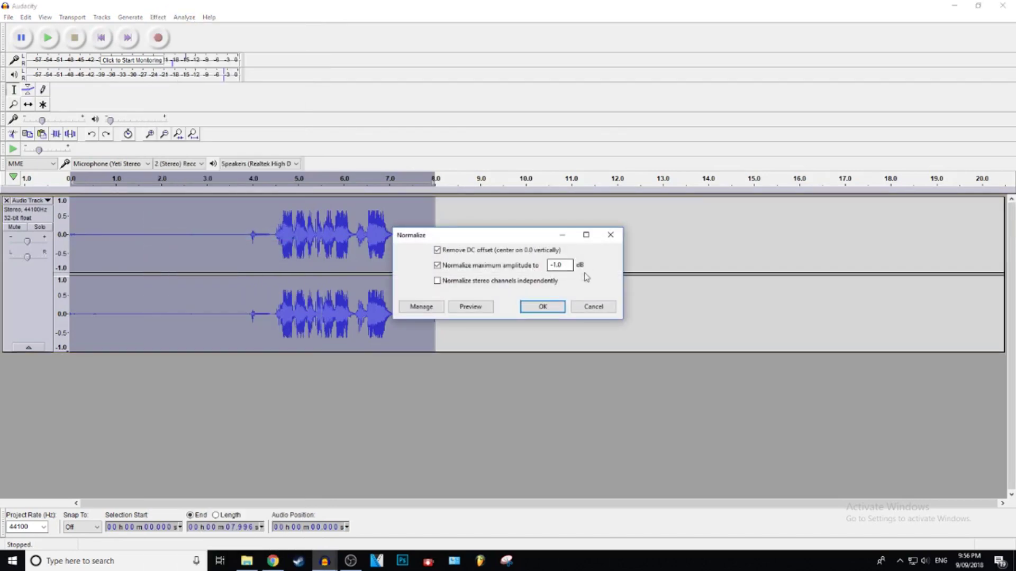
pyautogui.click(557, 308)
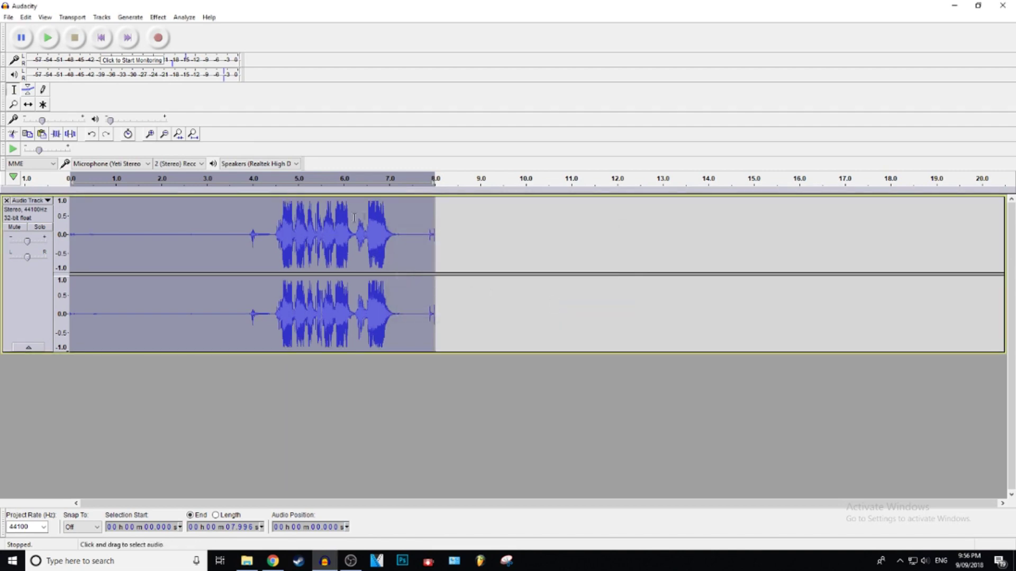
# Step: Play the normalized track from 1 second, then stop it
pyautogui.click(116, 228)
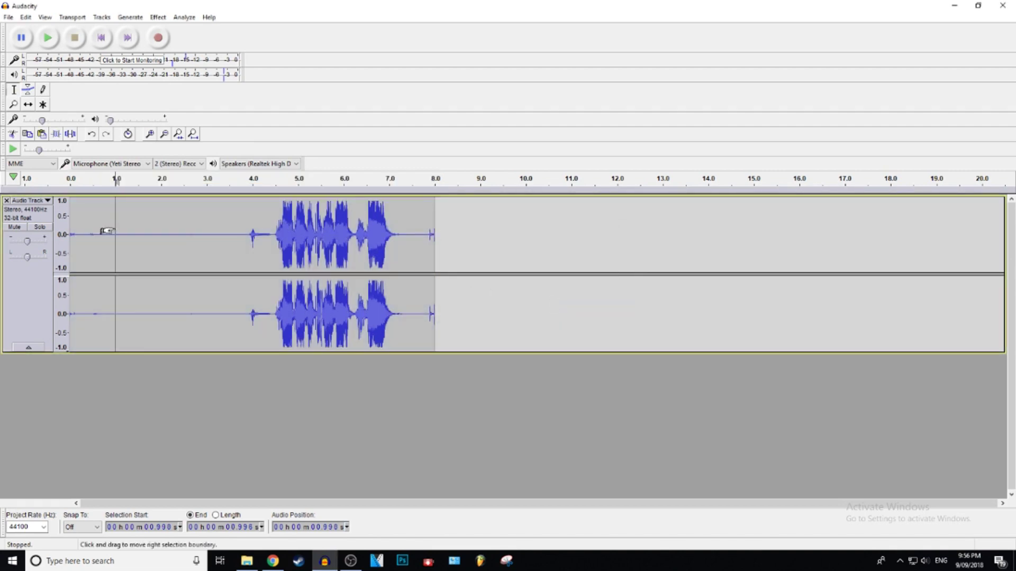
pyautogui.click(49, 37)
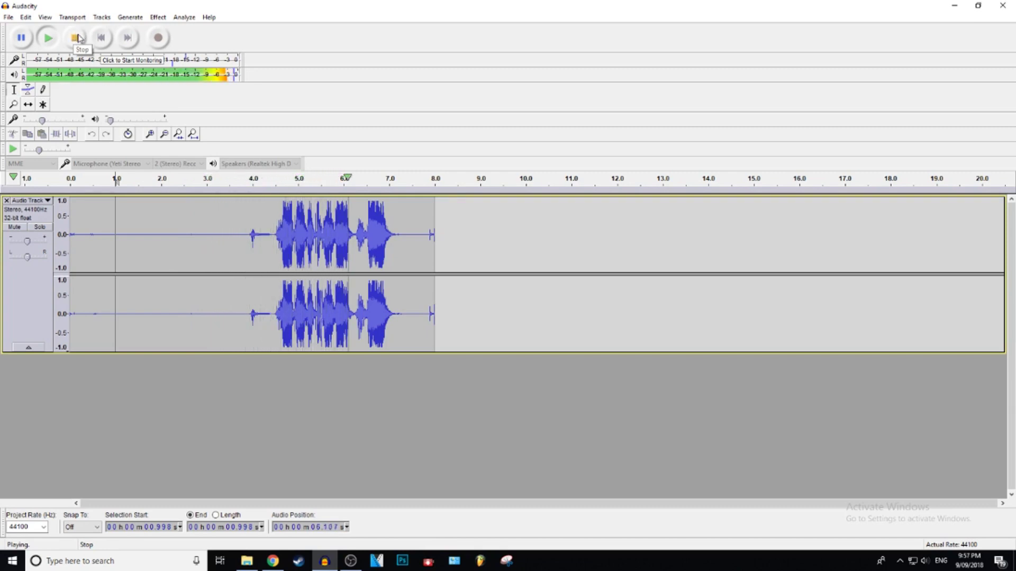
pyautogui.click(77, 38)
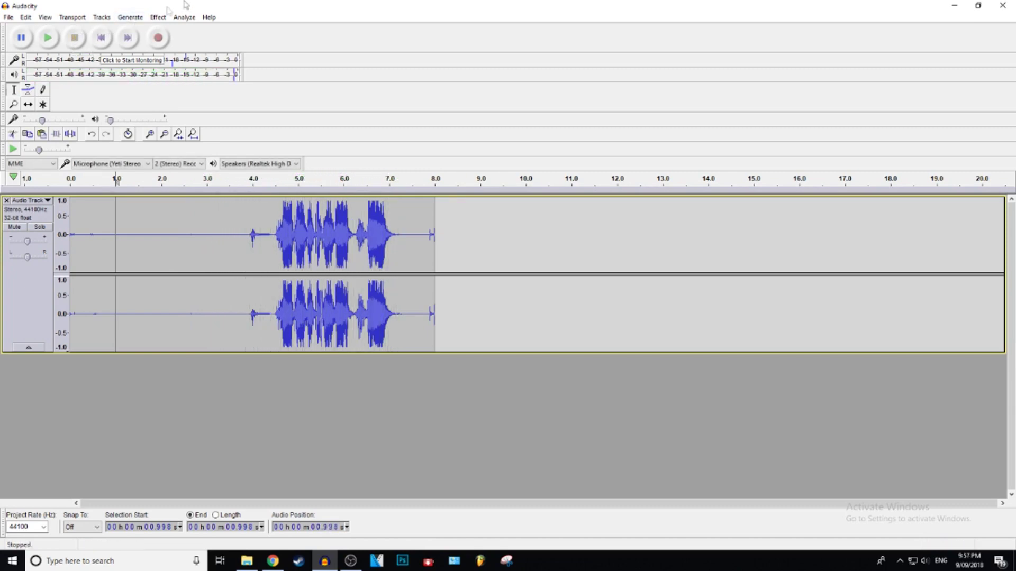